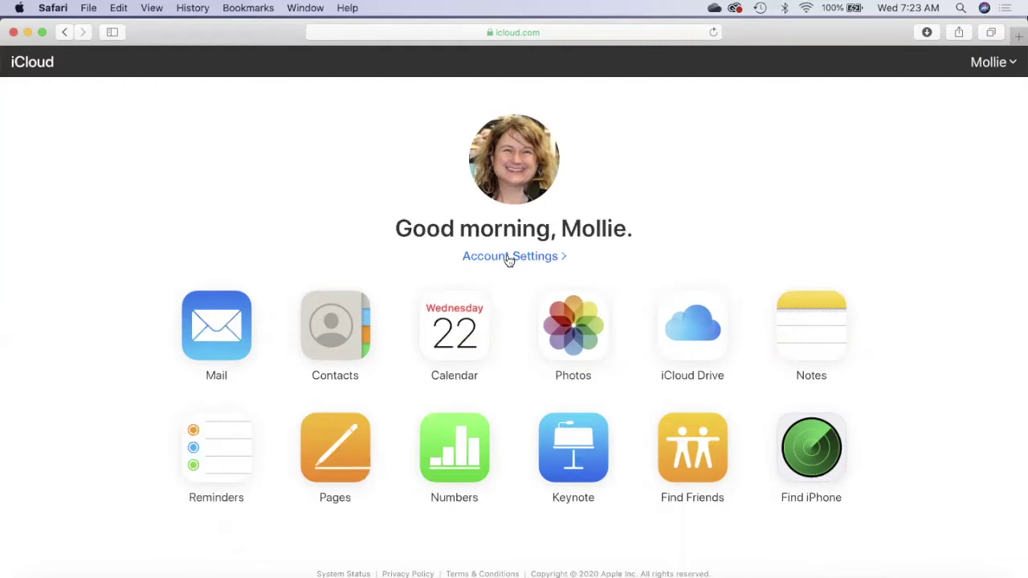
Step: Review the storage, devices, family sharing and advanced sections of the iCloud account settings, and return to the iCloud home page
click(506, 257)
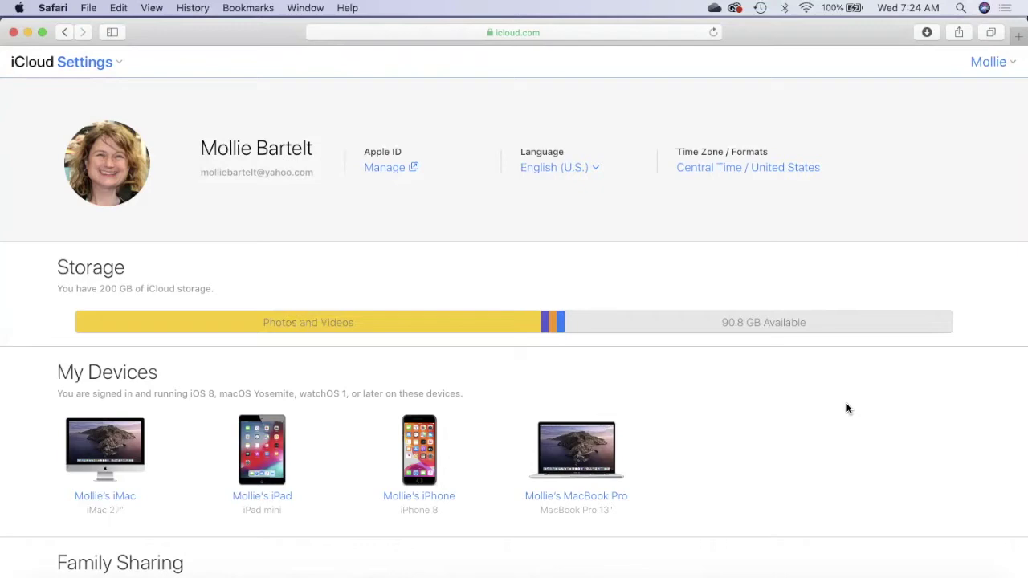
scroll(847, 391, down, 5)
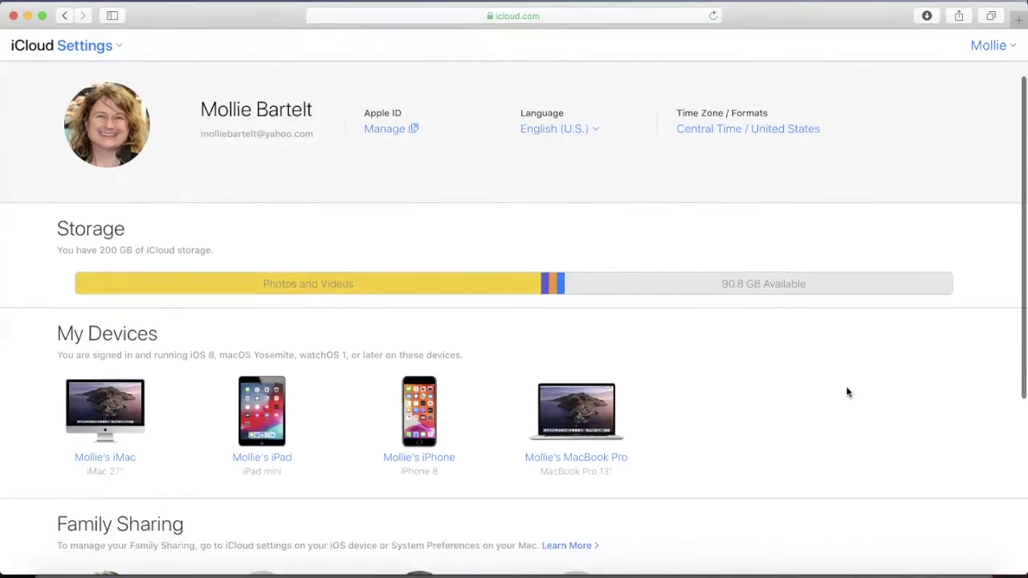
scroll(847, 391, down, 2)
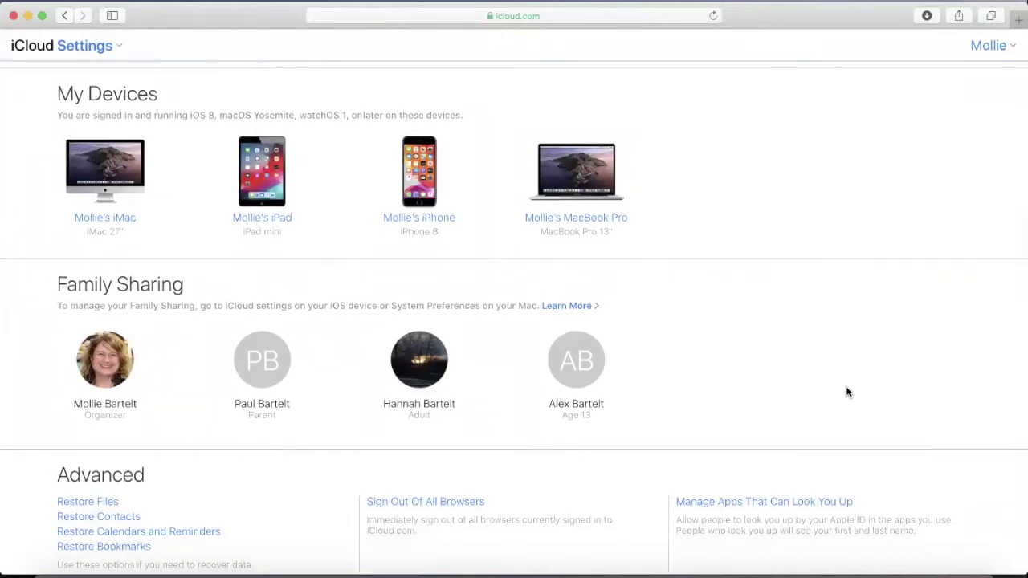
scroll(847, 392, up, 4)
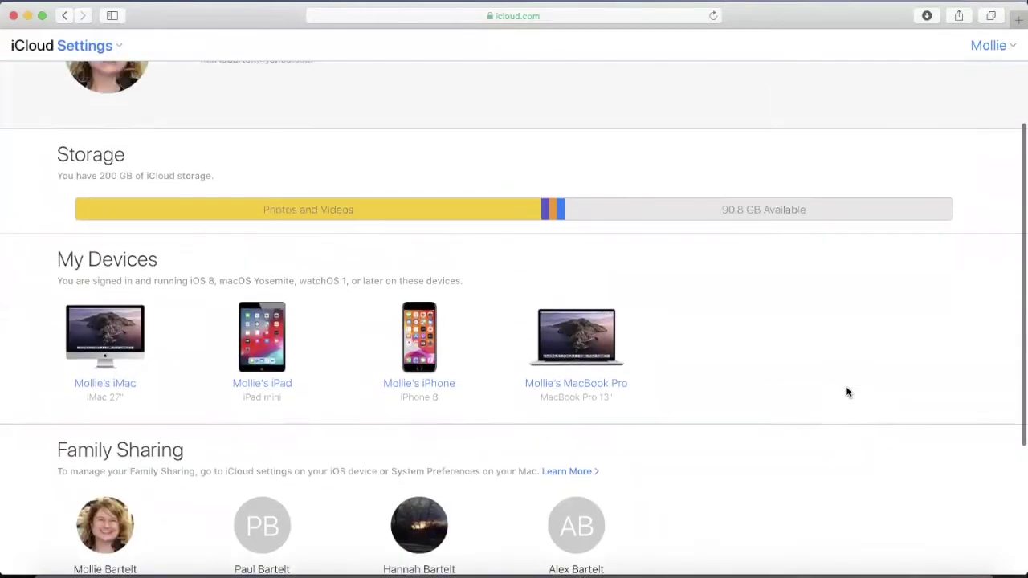
scroll(847, 392, up, 3)
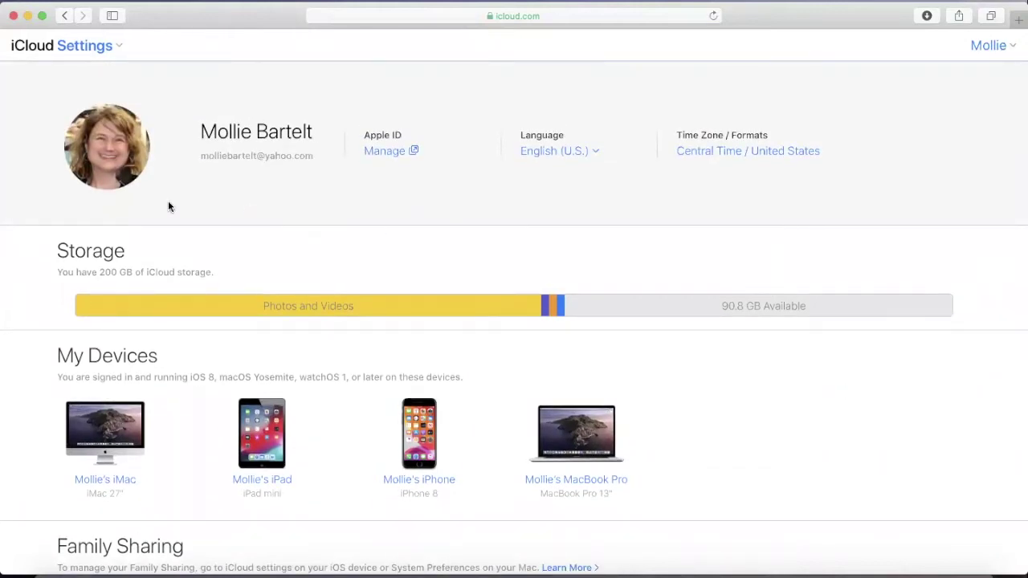
click(65, 16)
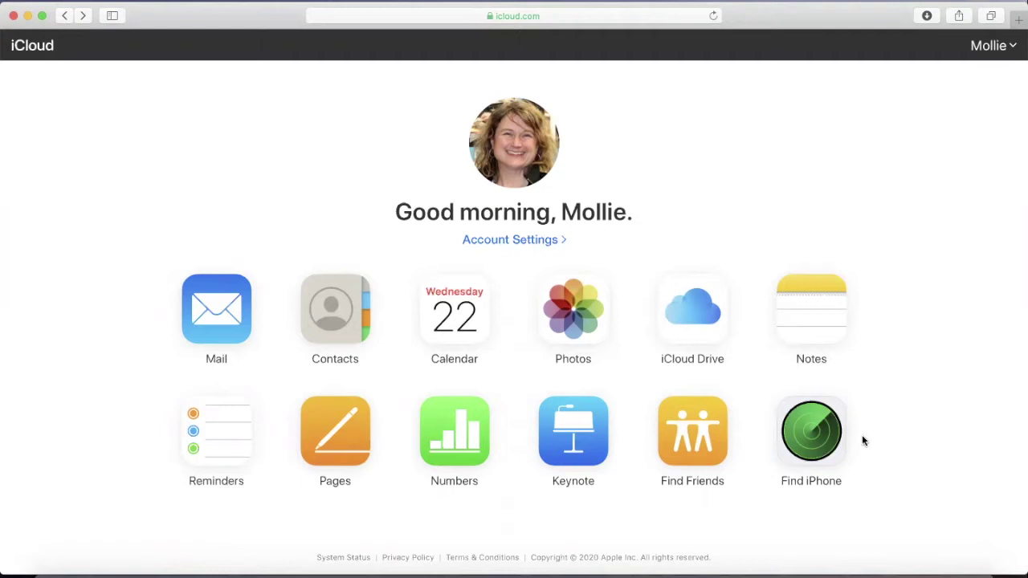
Step: Open Find iPhone, look through the list of all devices and locate the account owner's iPhone on the map
click(819, 443)
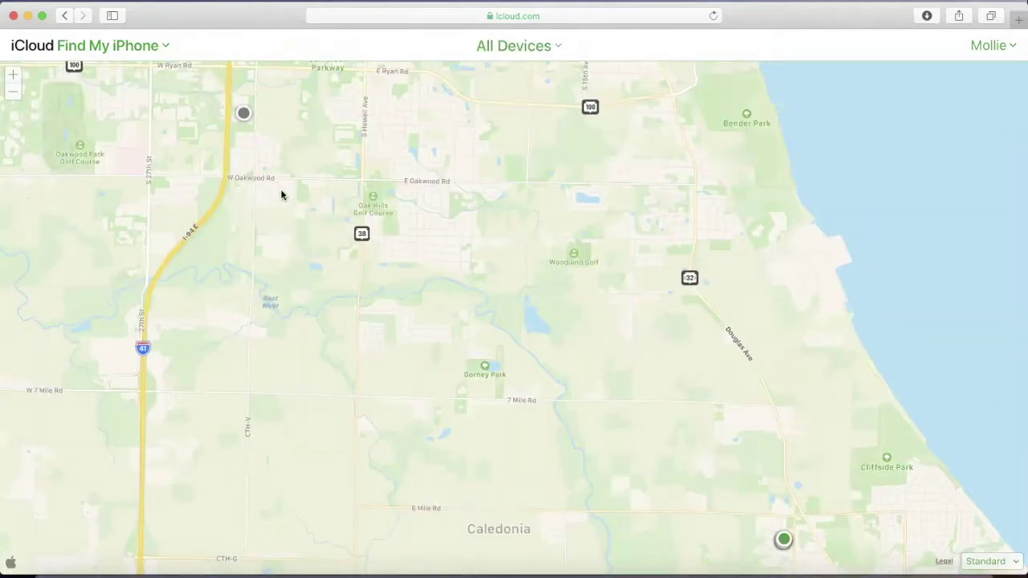
click(558, 47)
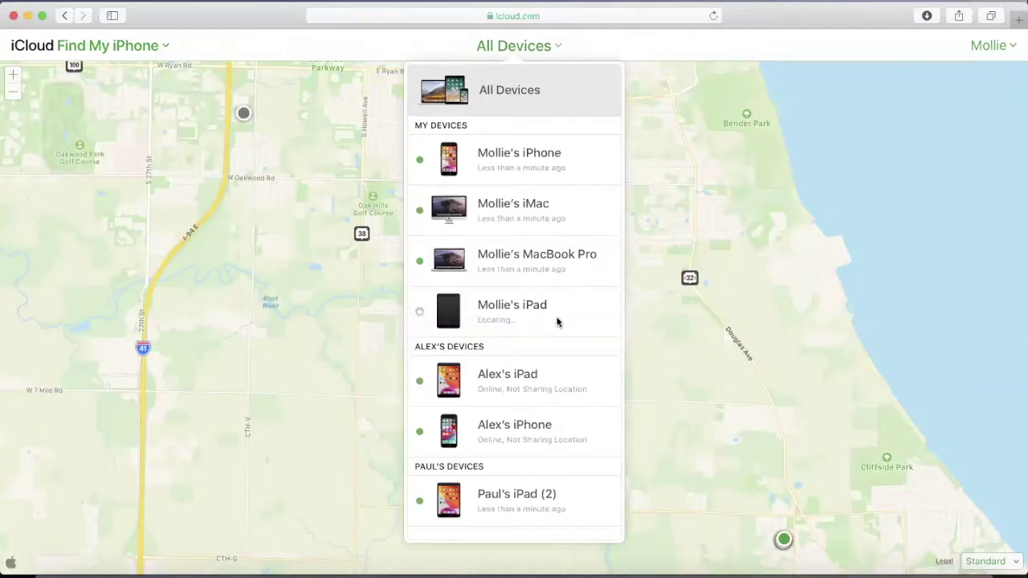
scroll(557, 321, down, 2)
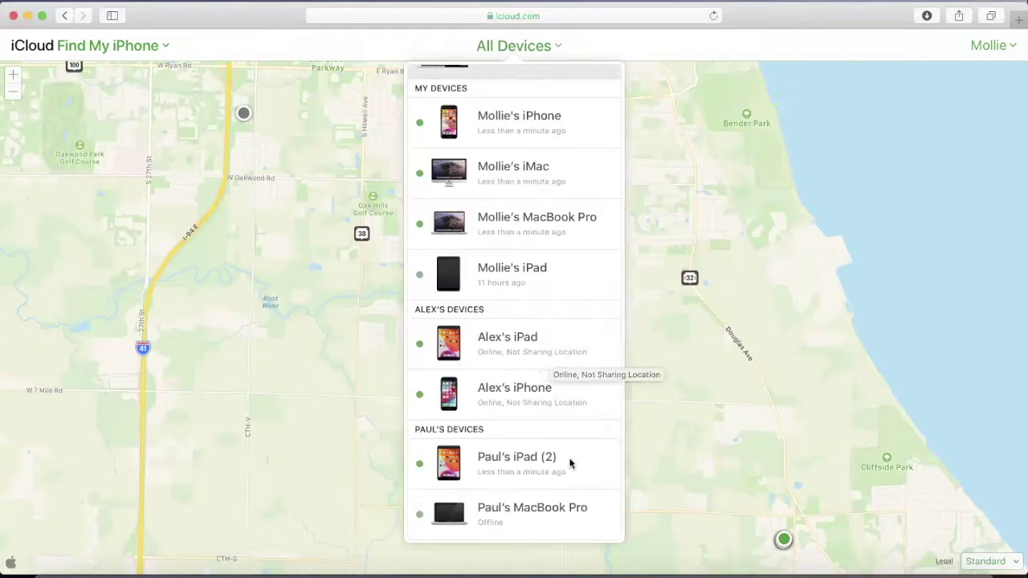
scroll(575, 433, up, 2)
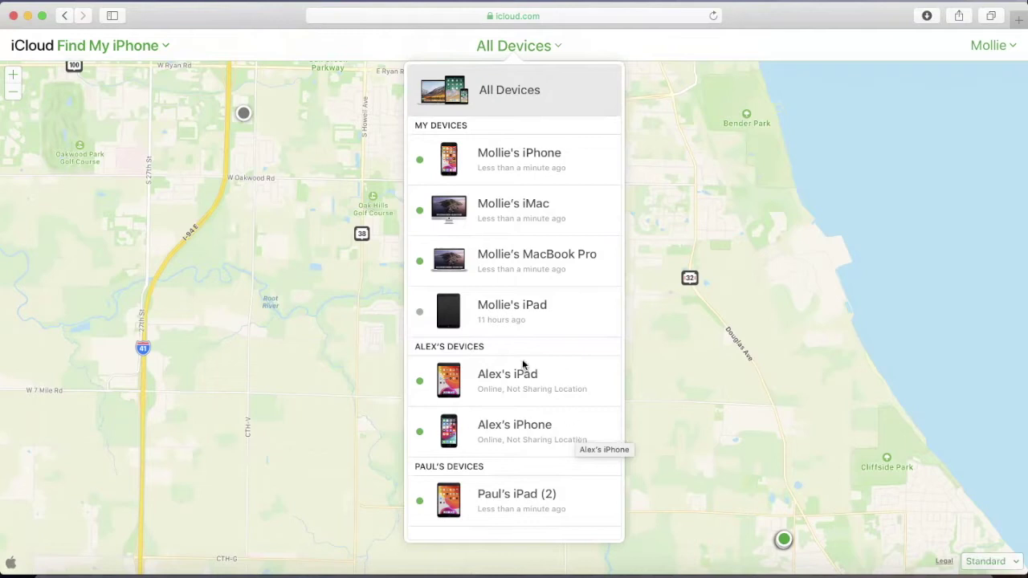
click(547, 164)
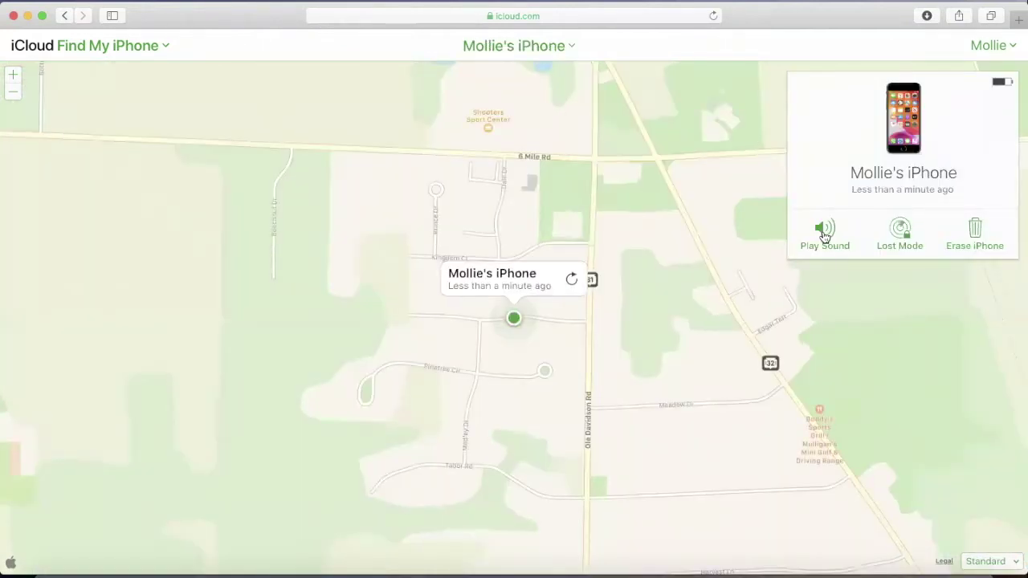
Step: View the Lost Mode contact number form for the iPhone, cancel it, and choose to play a sound on the phone
click(900, 241)
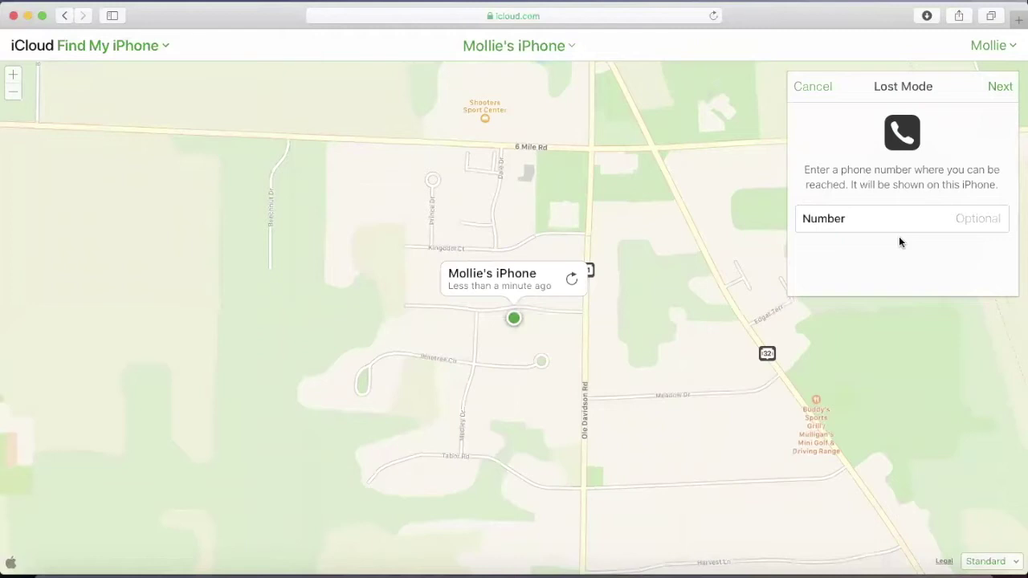
click(823, 87)
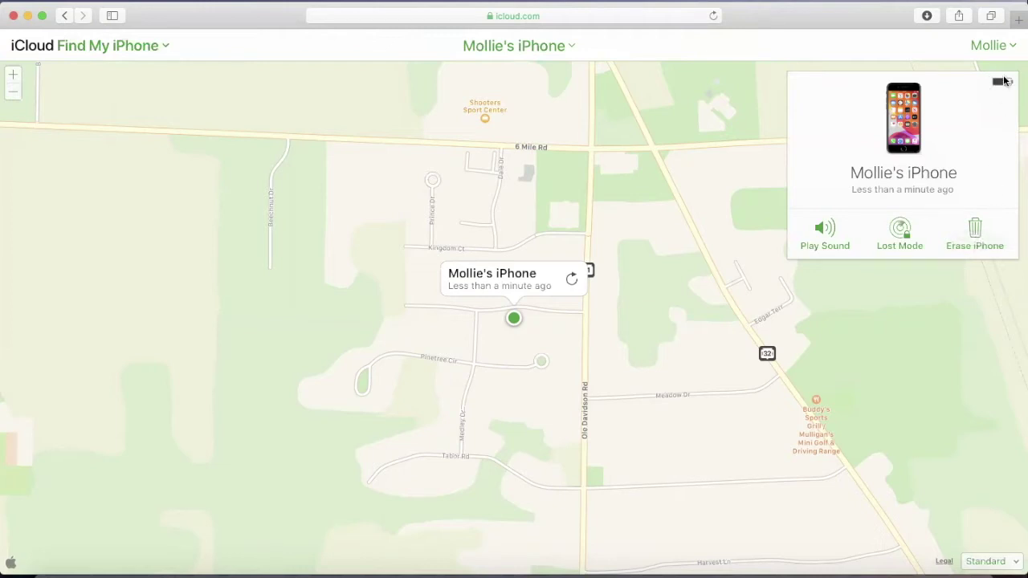
click(827, 232)
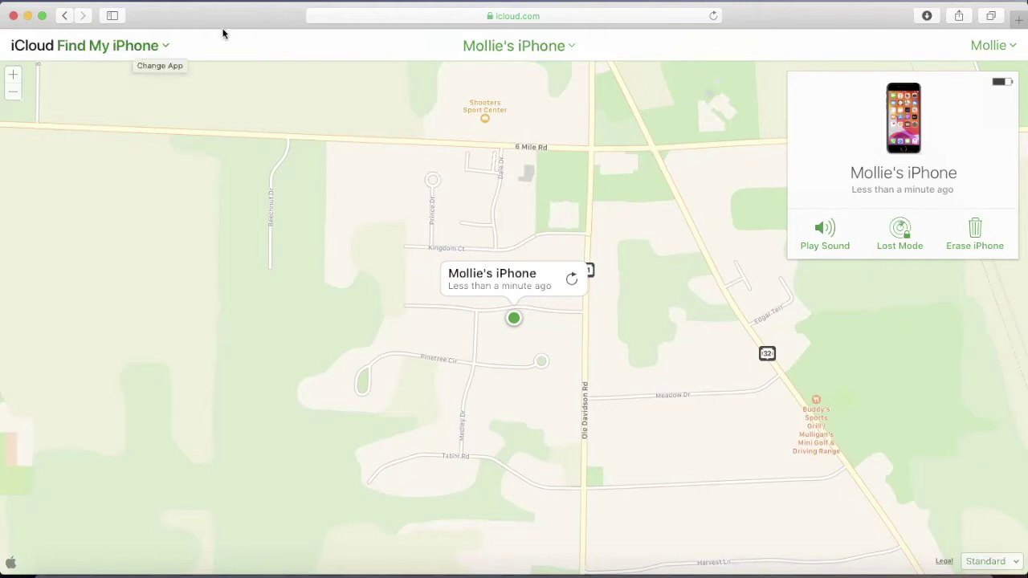
Step: Show the device list in Find My iPhone once more and return to the iCloud home page
click(492, 50)
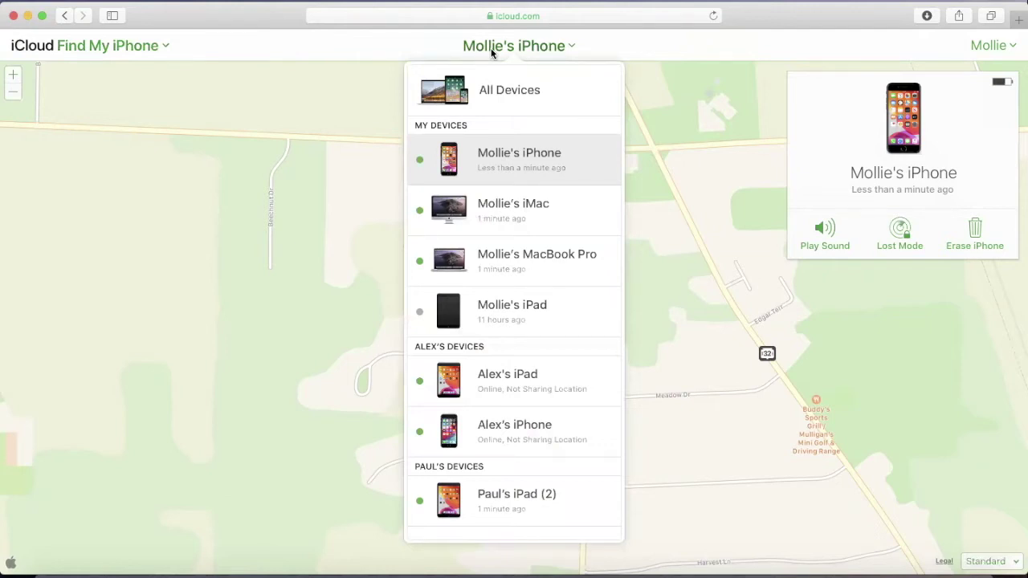
click(64, 16)
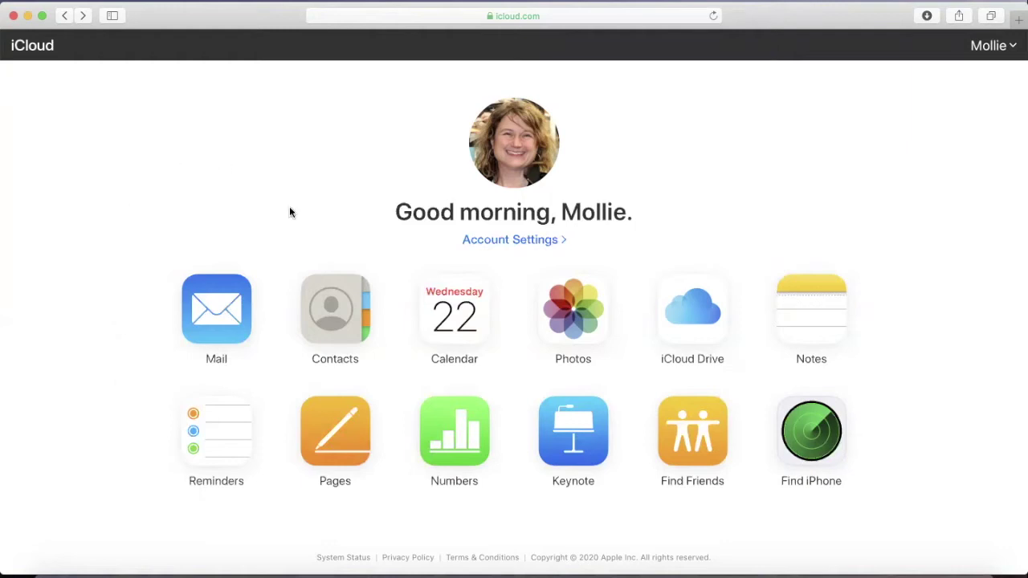
Step: Compare the iCloud Mail inbox with the desktop Mail inbox, close the desktop one, and return to the iCloud home page
click(216, 319)
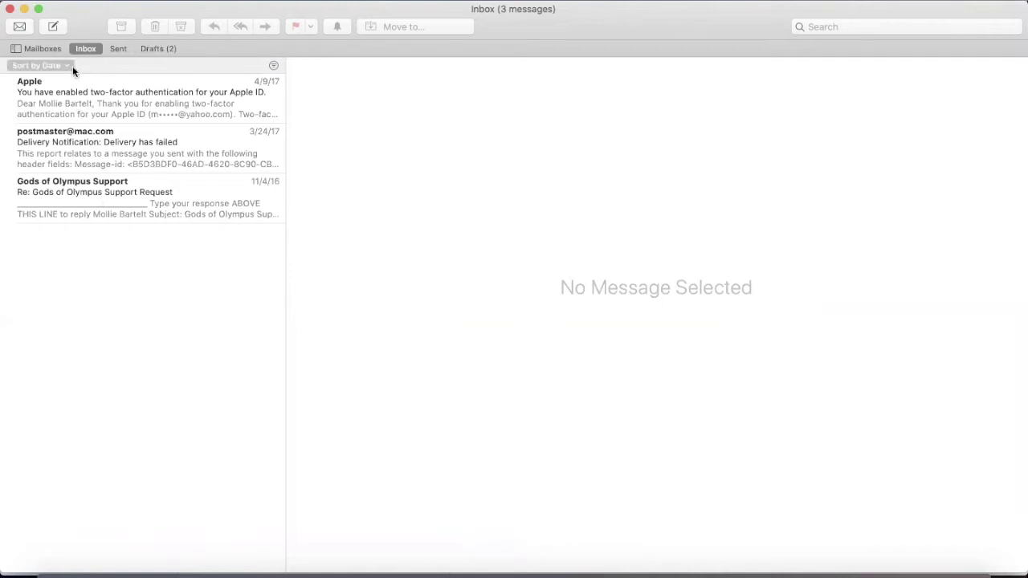
click(10, 9)
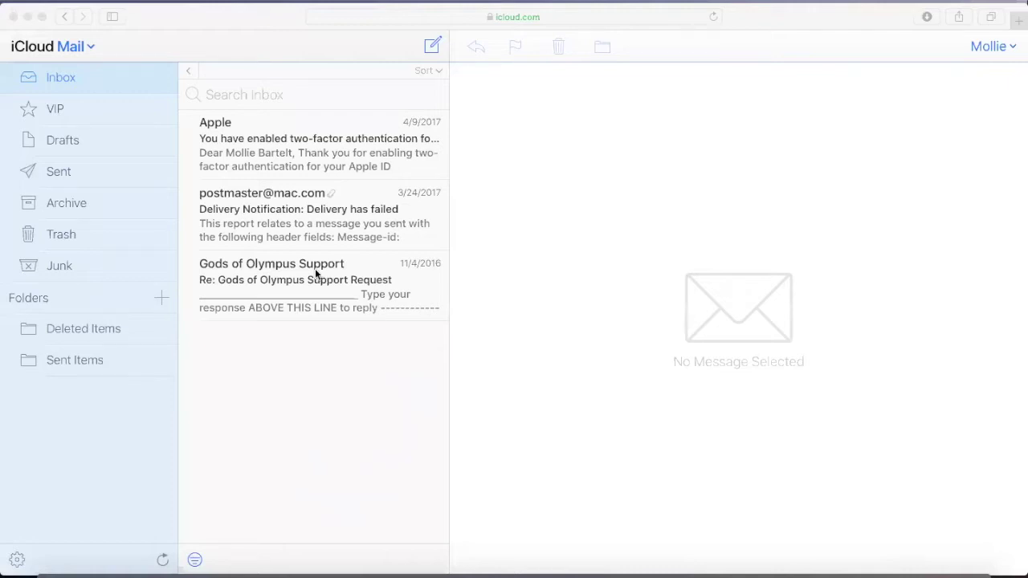
click(65, 17)
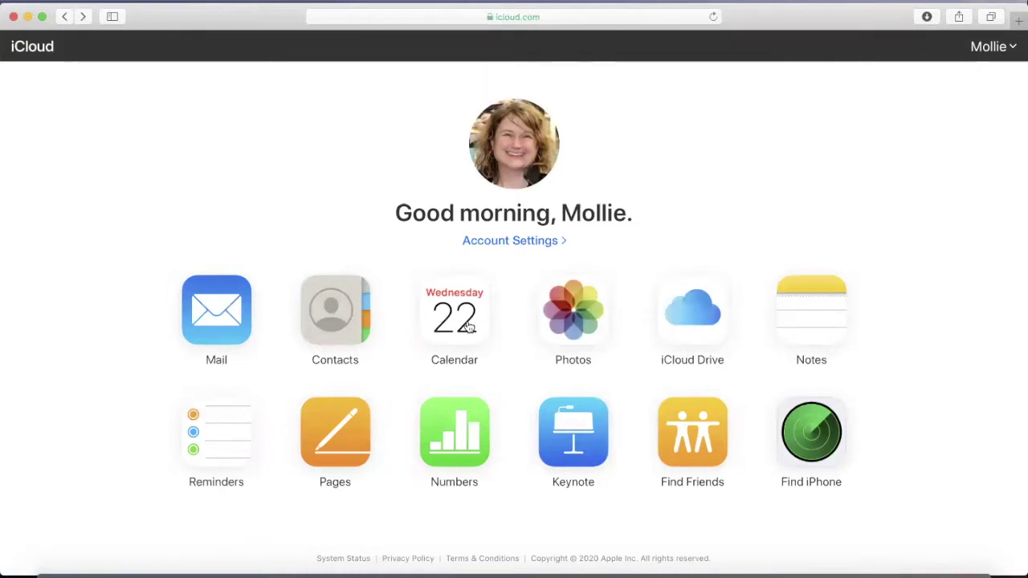
Step: Open iCloud Notes and view the notes in the Lighthouse Brigade and Cooking folders
click(823, 312)
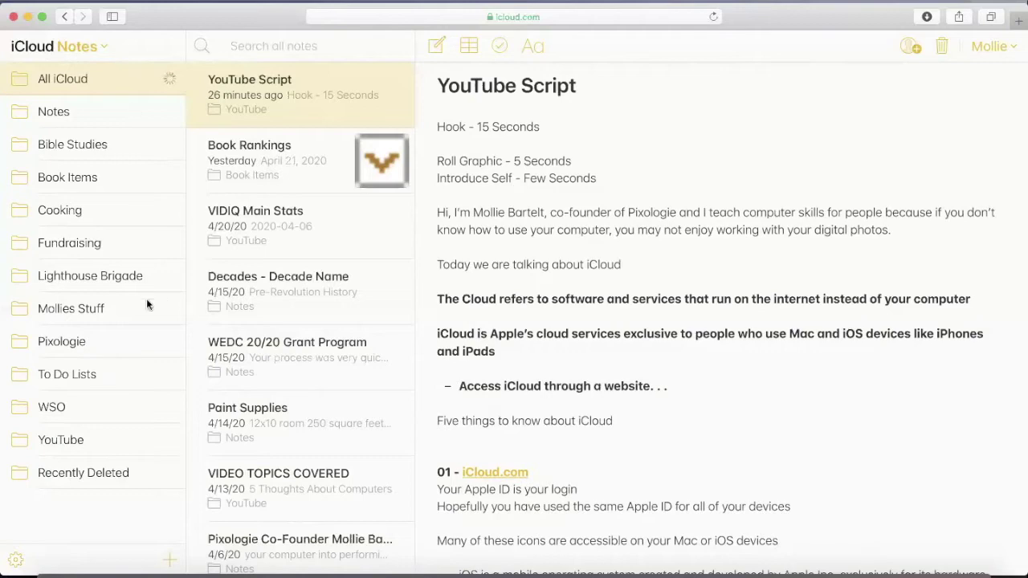
click(80, 281)
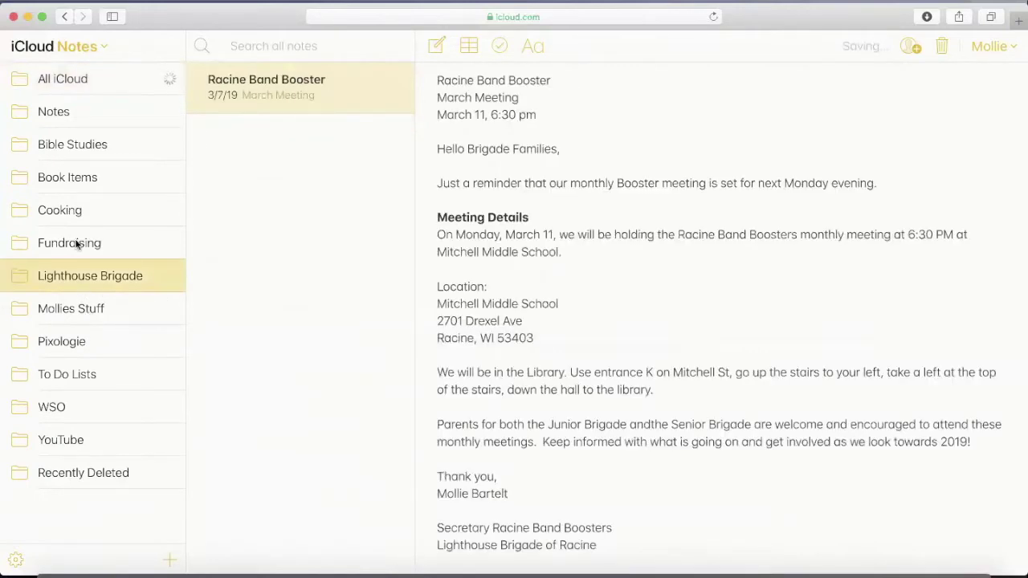
click(62, 211)
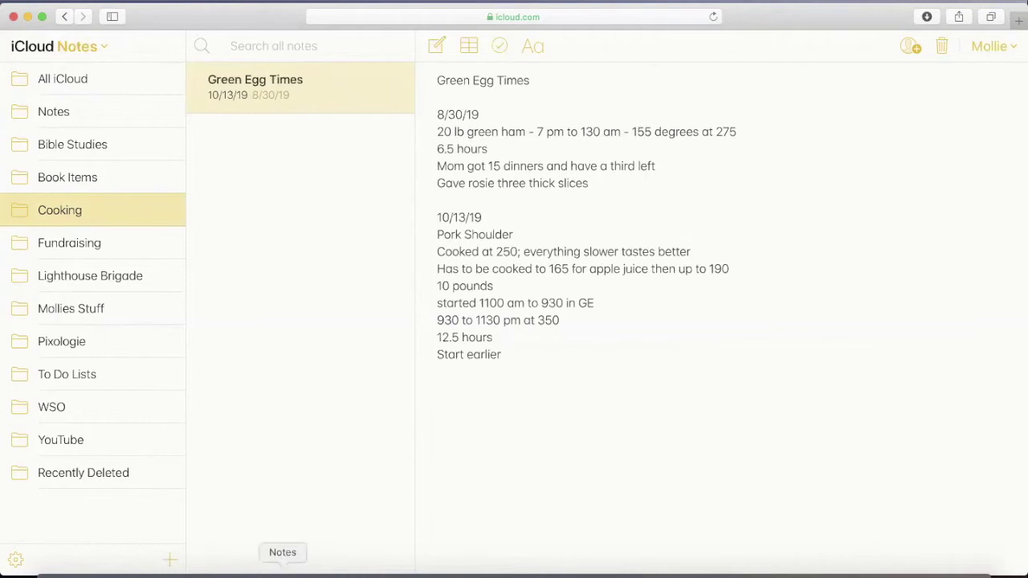
Step: Switch to the Mac's Notes app to view its Cooking folder, and return to the iCloud home page in Safari
click(283, 572)
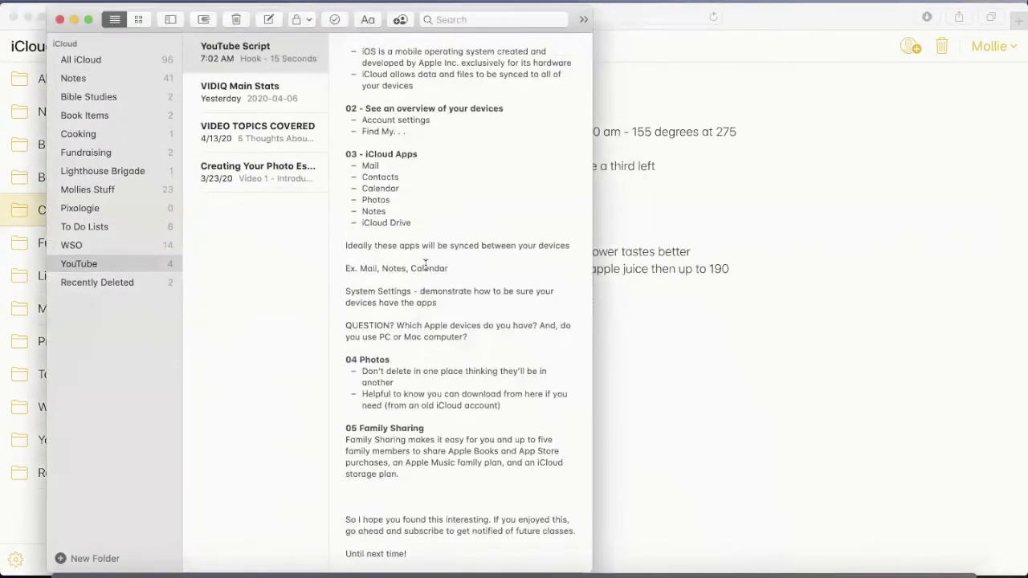
click(87, 134)
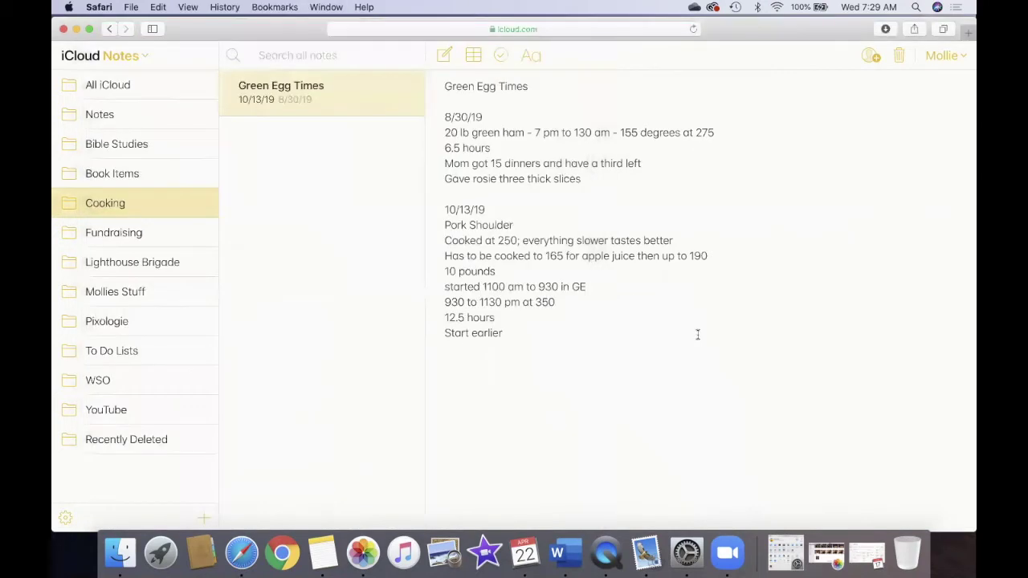
click(108, 31)
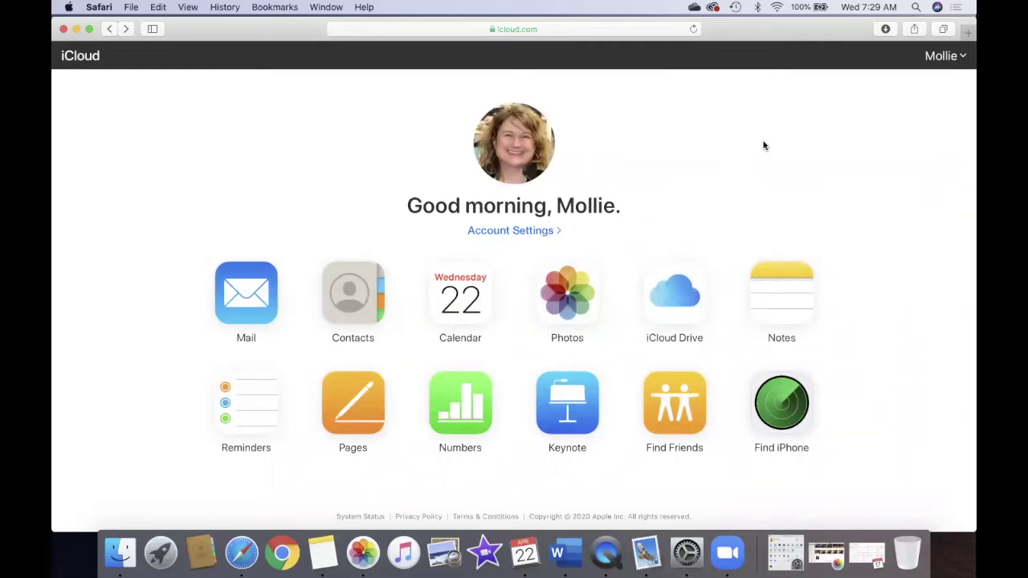
Step: Switch to System Preferences and review the apps on this Mac using iCloud in the Apple ID settings
click(694, 554)
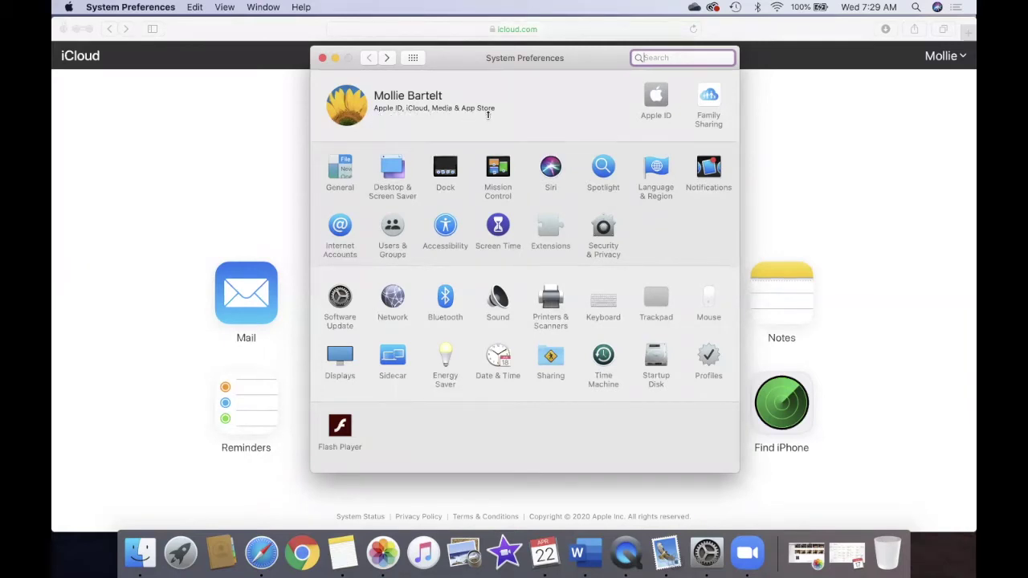
click(658, 96)
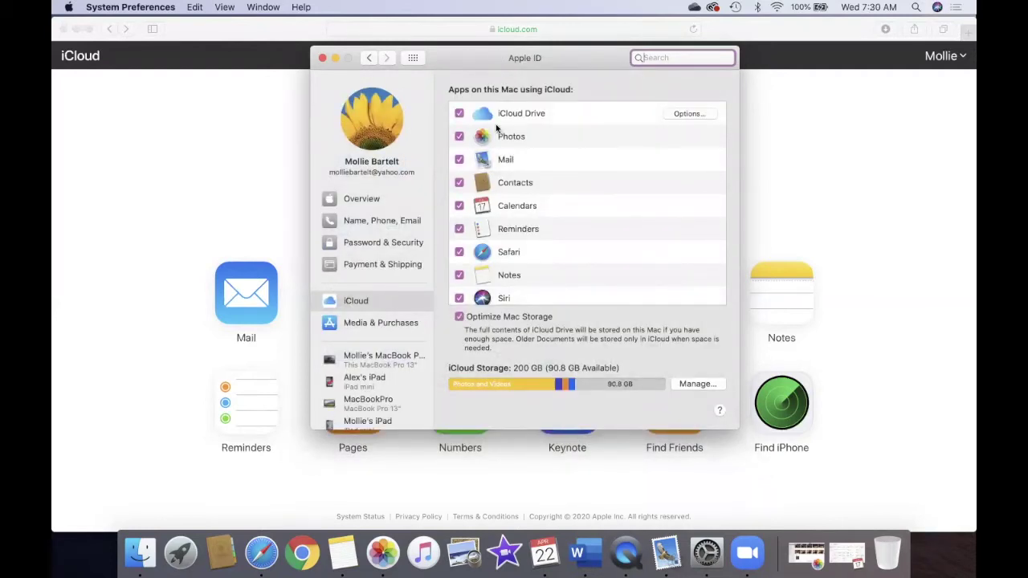
scroll(532, 215, down, 3)
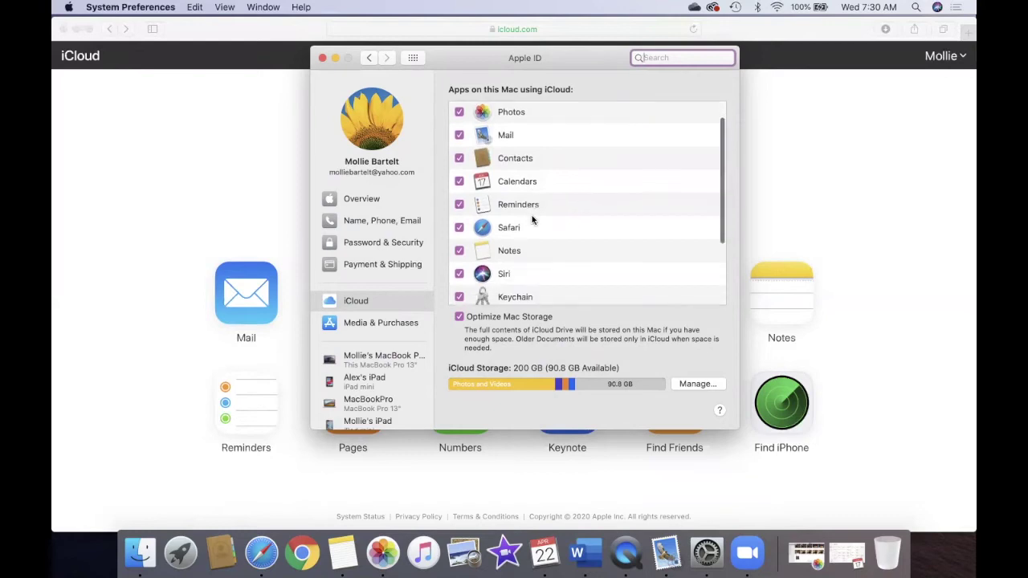
scroll(531, 215, up, 3)
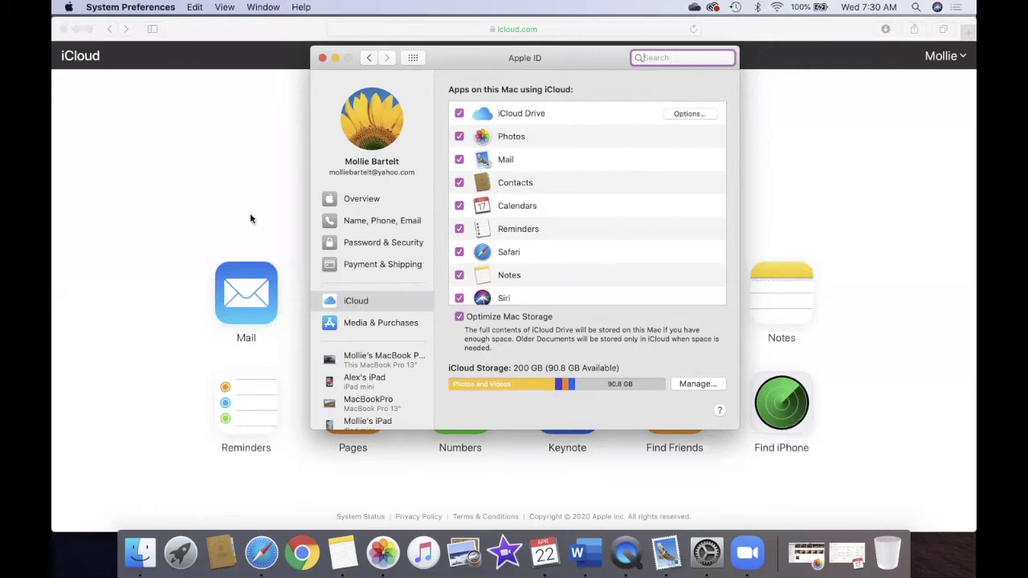
Step: View the family members in the Family Sharing preferences, and switch back to the iCloud home page in Safari
click(368, 58)
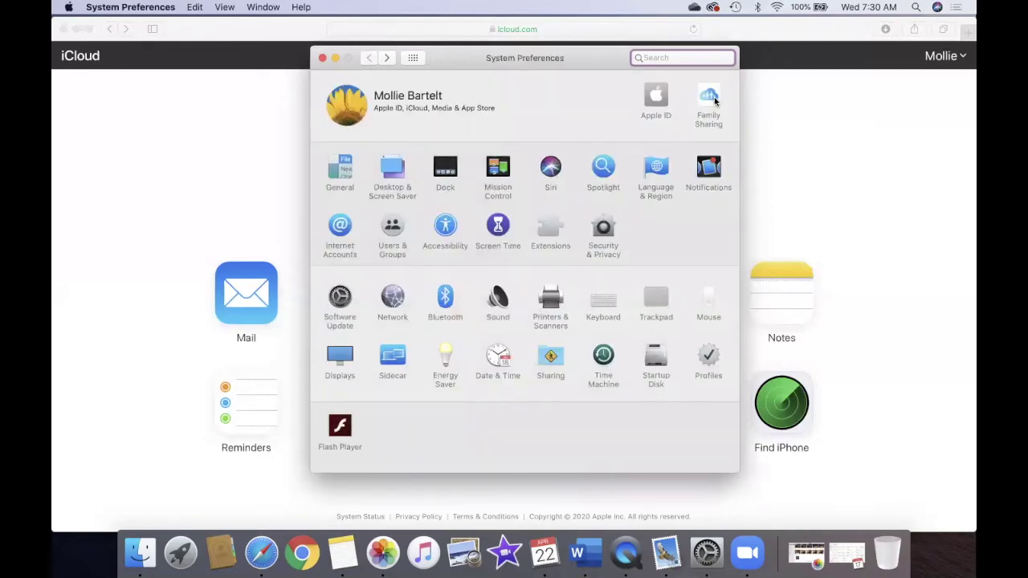
click(708, 98)
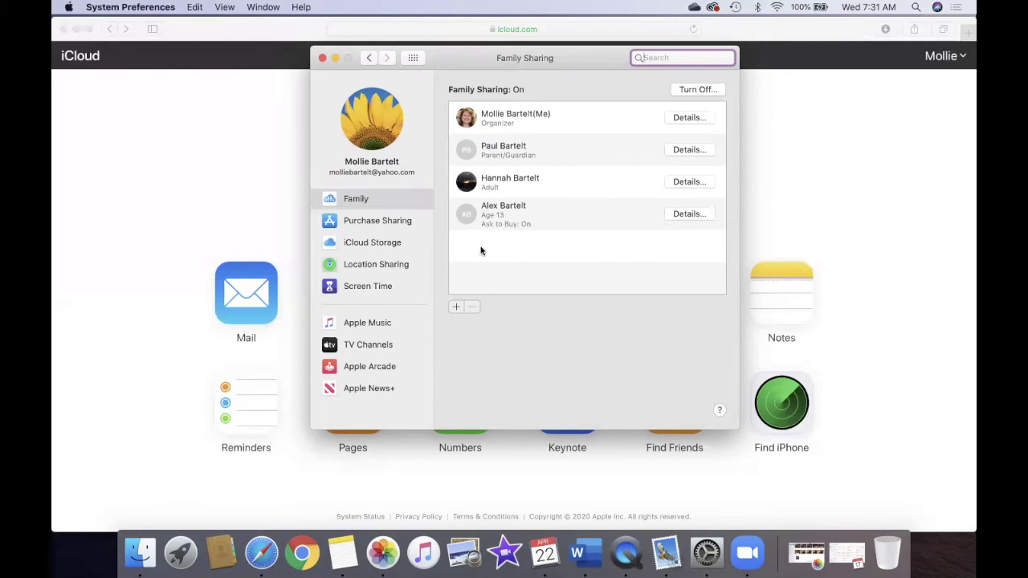
click(250, 170)
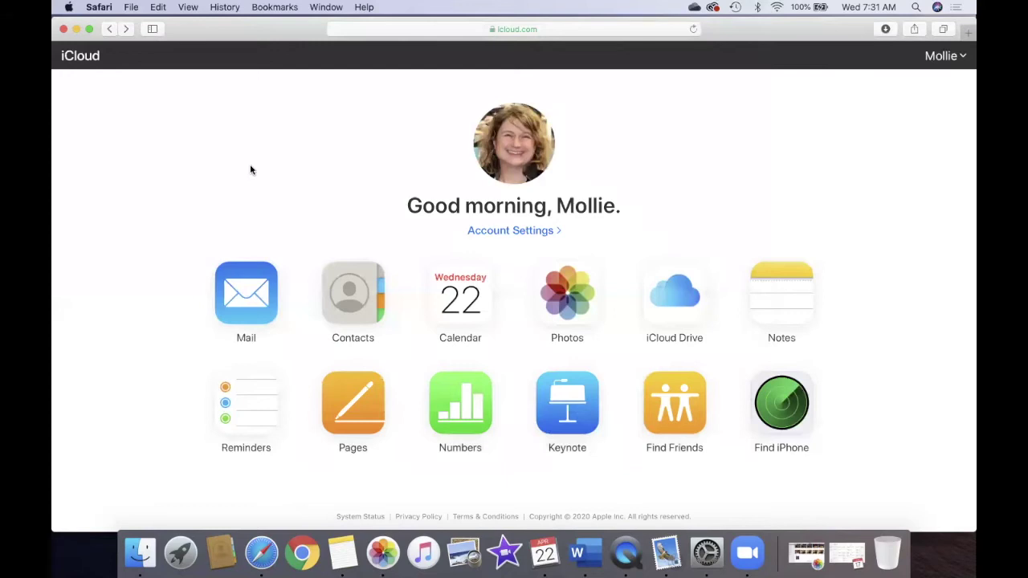
Step: Open iCloud Photos to view the latest moments, and toggle the library sidebar off and on
click(567, 297)
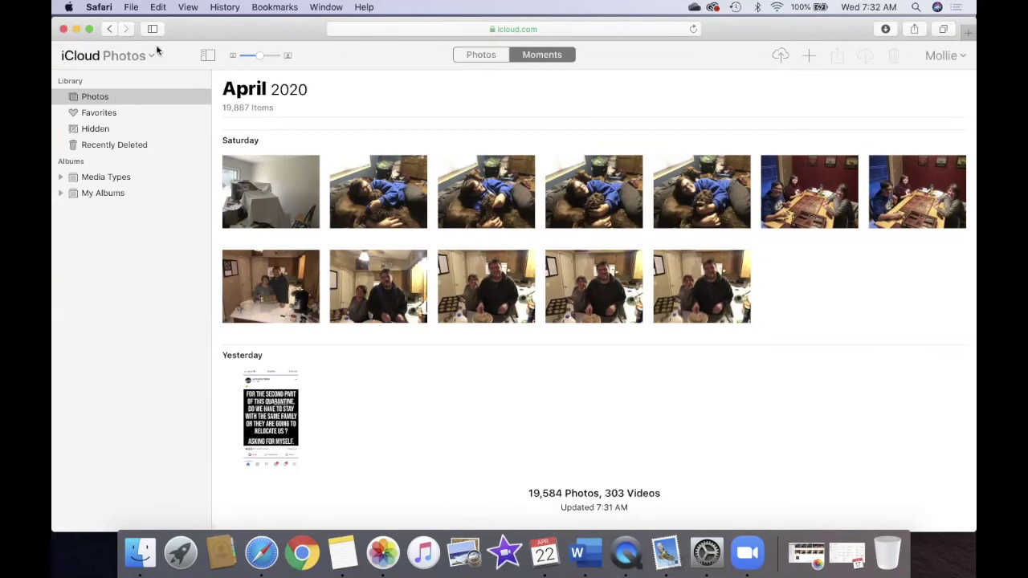
click(207, 55)
click(207, 55)
Step: Switch to the Mac's Photos app and look over the most recent pictures in the library
click(382, 553)
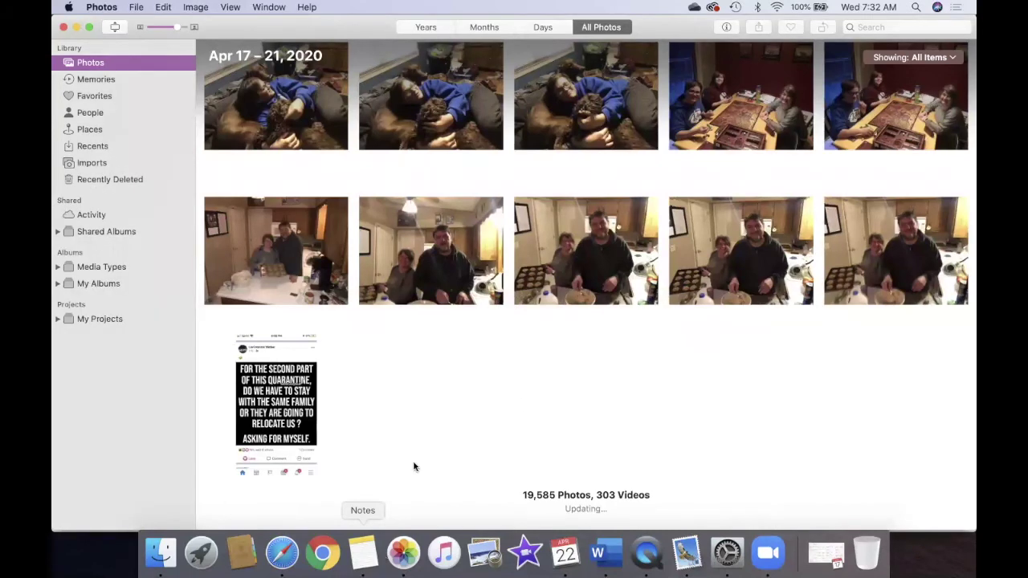
scroll(522, 403, up, 2)
scroll(521, 403, down, 2)
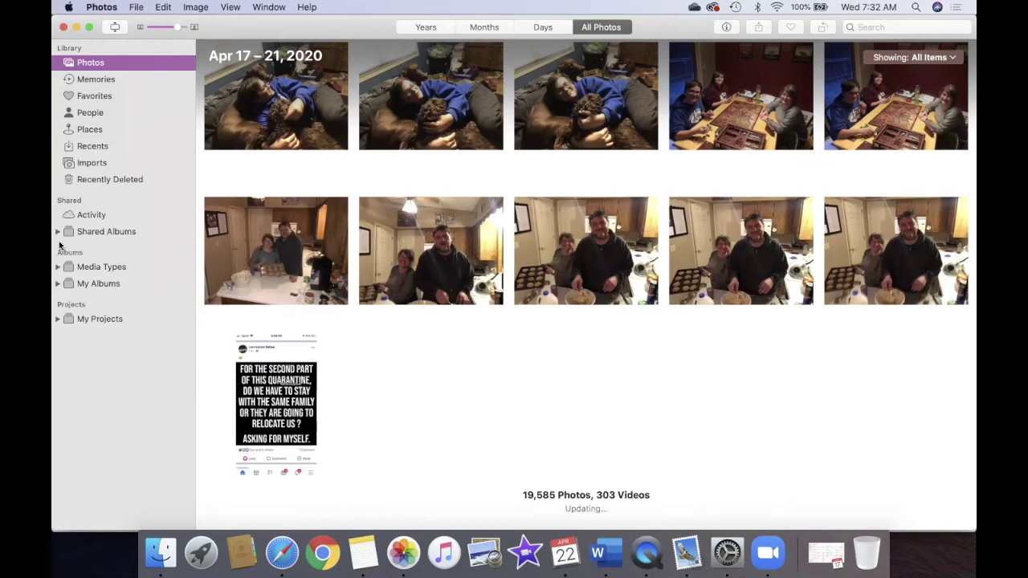
Step: Expand and view My Albums in the Photos app, and switch to Safari to view My Albums in iCloud Photos
click(58, 286)
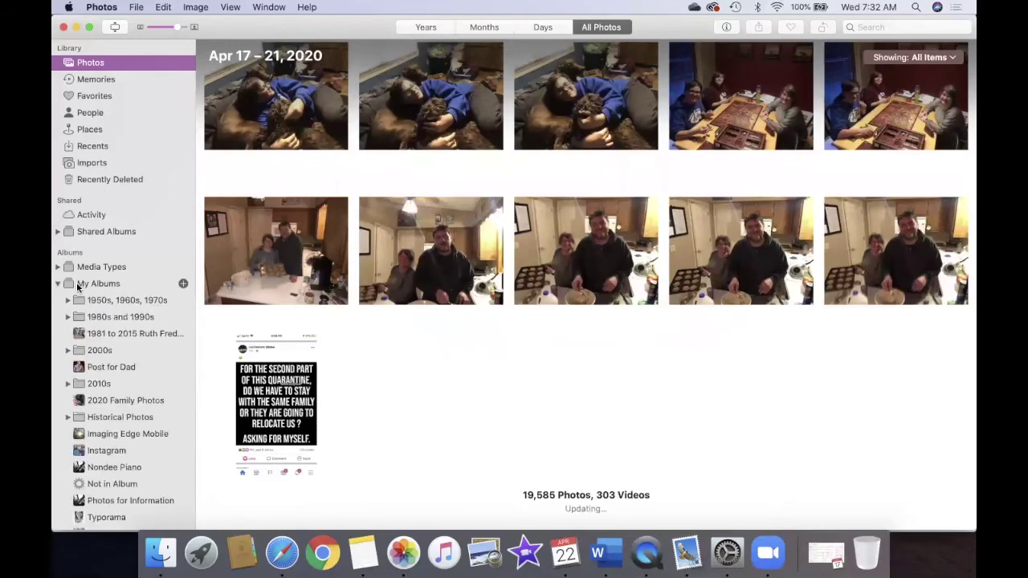
click(81, 286)
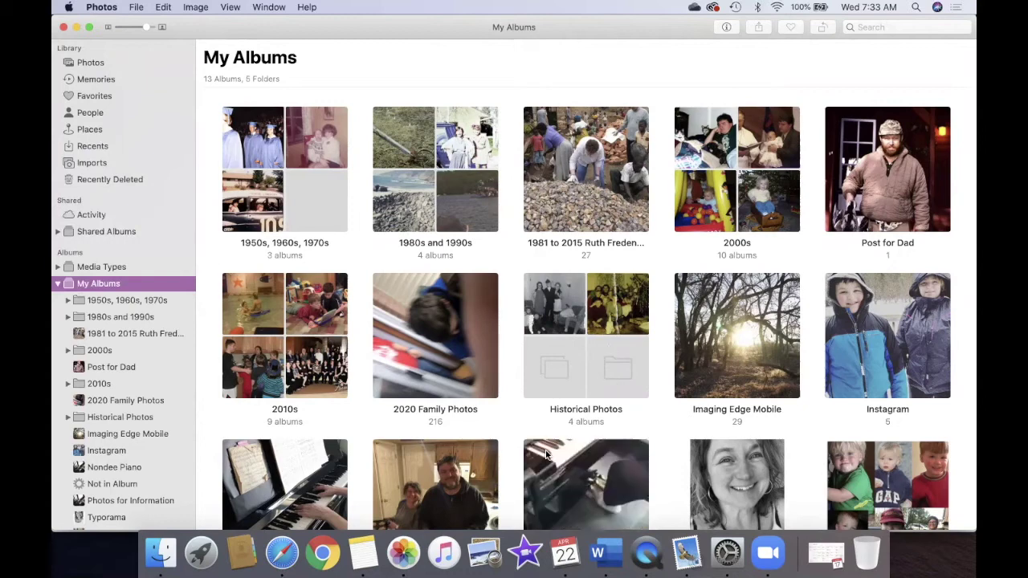
click(280, 554)
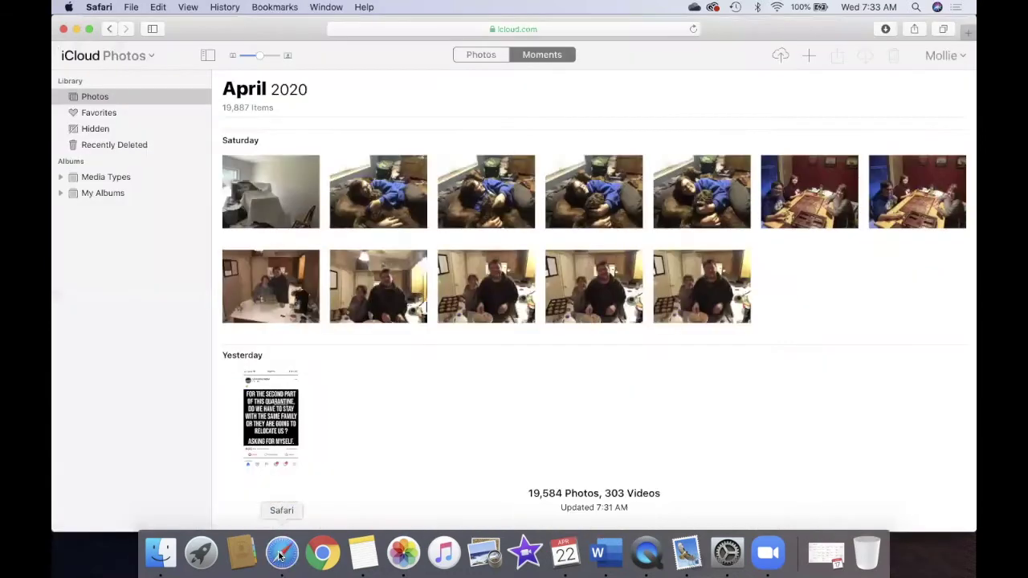
click(93, 193)
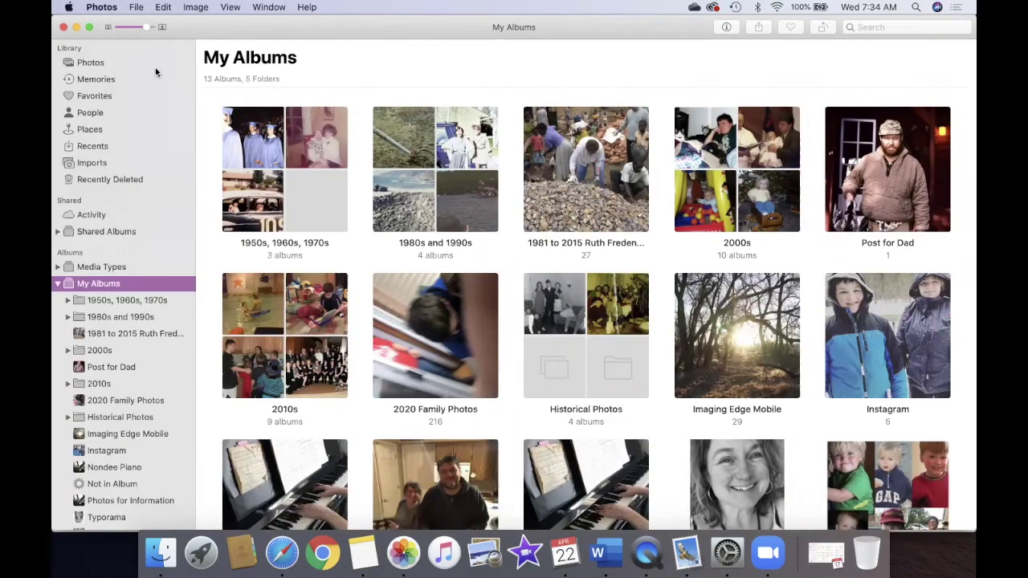
Step: Review the iCloud Photos and storage options in the Photos app's preferences, and close the preferences
click(110, 10)
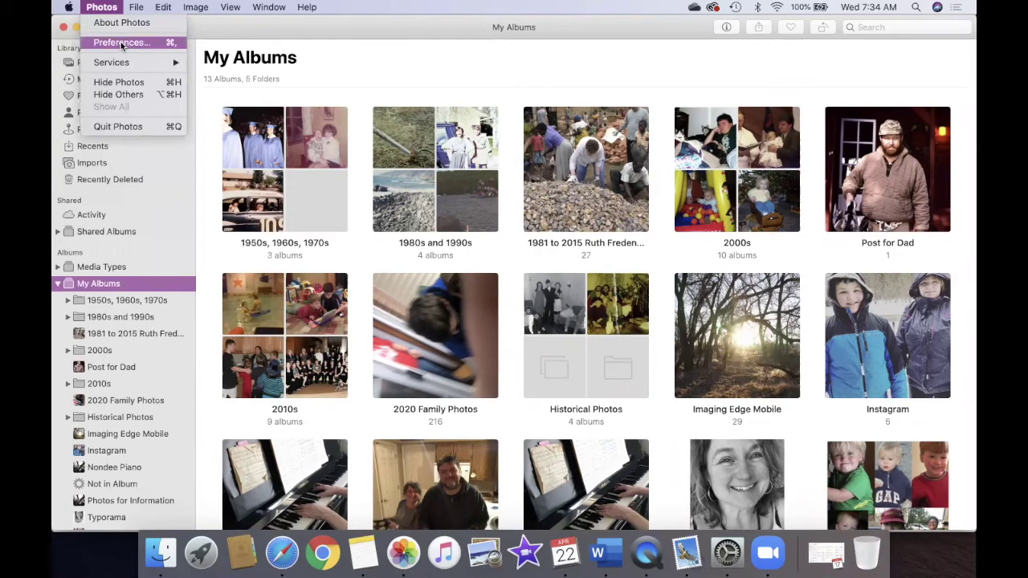
click(120, 44)
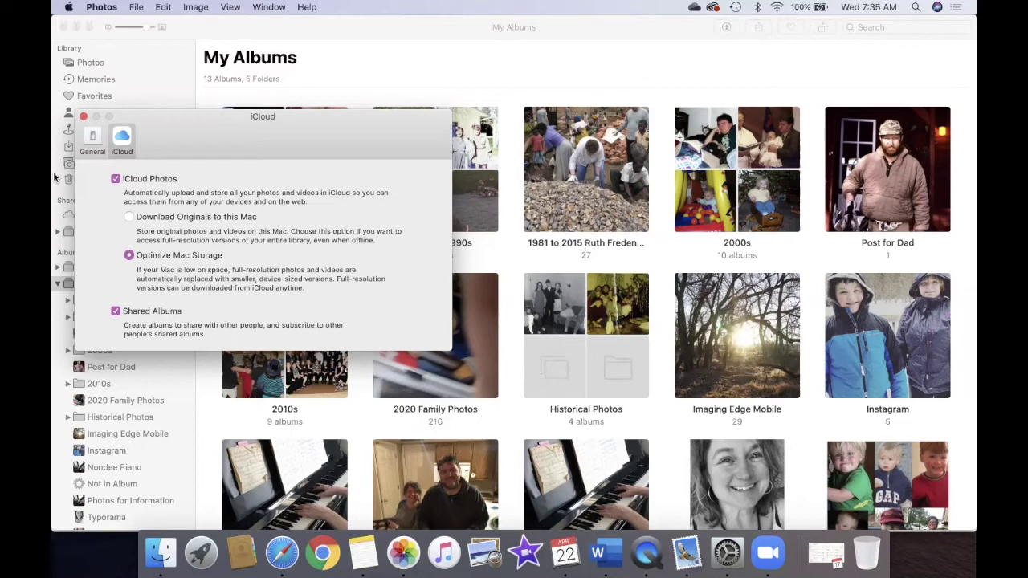
click(83, 119)
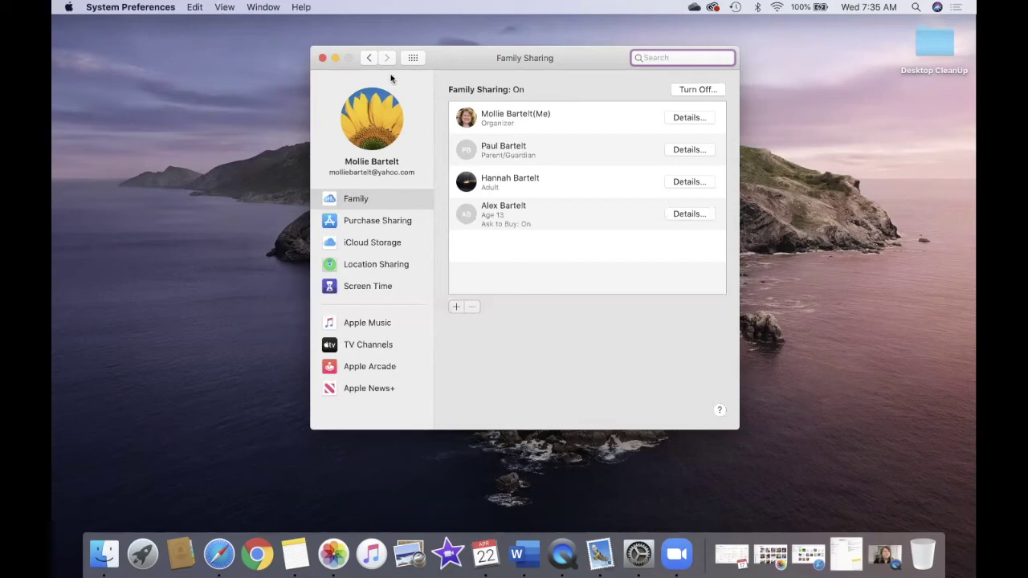
Step: Return to the Apple ID iCloud settings in System Preferences and open the iCloud storage management
click(370, 59)
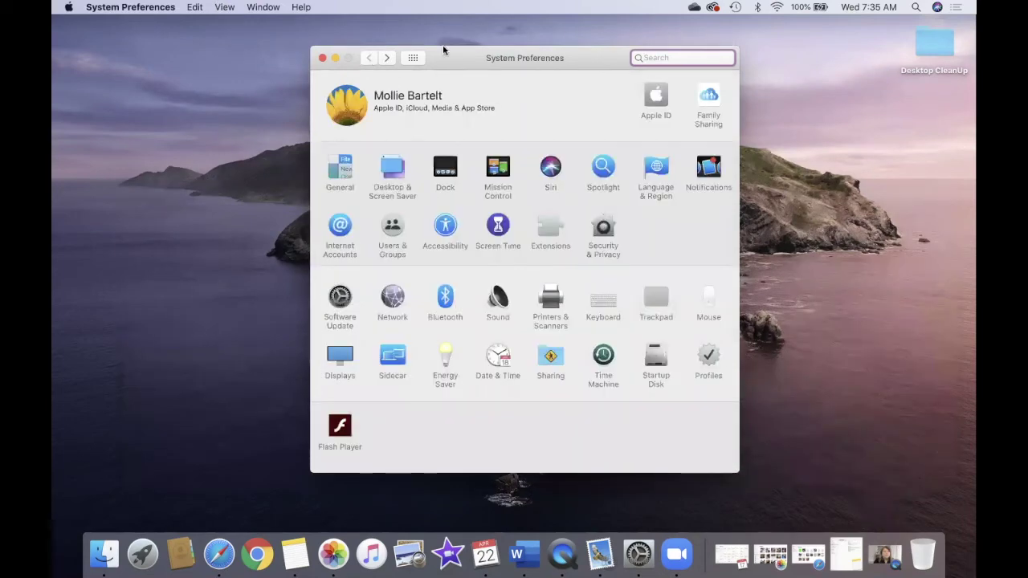
click(655, 95)
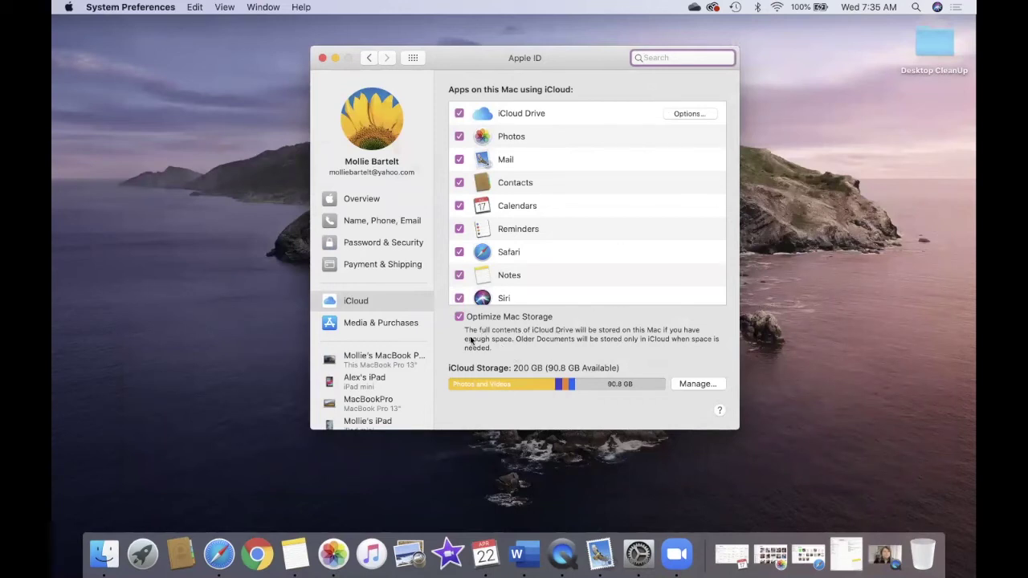
mouse_move(555, 391)
click(691, 385)
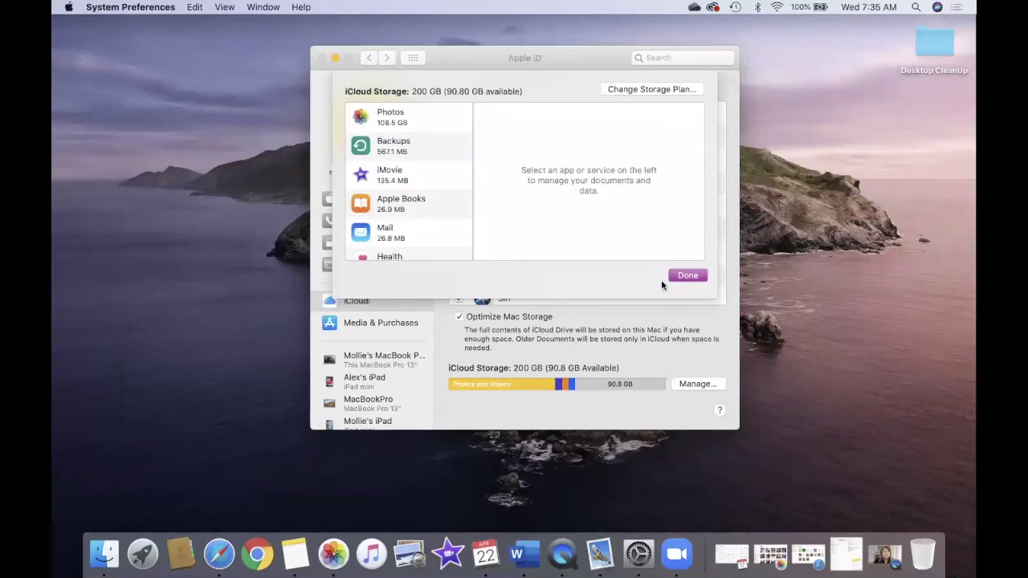
Step: View the iCloud storage plan upgrade options, leave the plan unchanged, and close the storage management
click(642, 93)
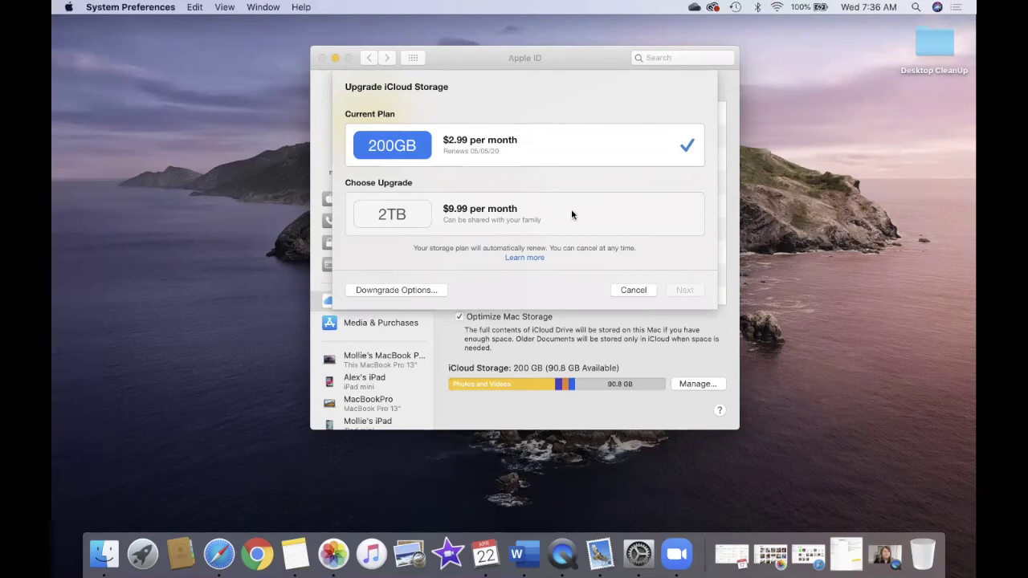
click(632, 290)
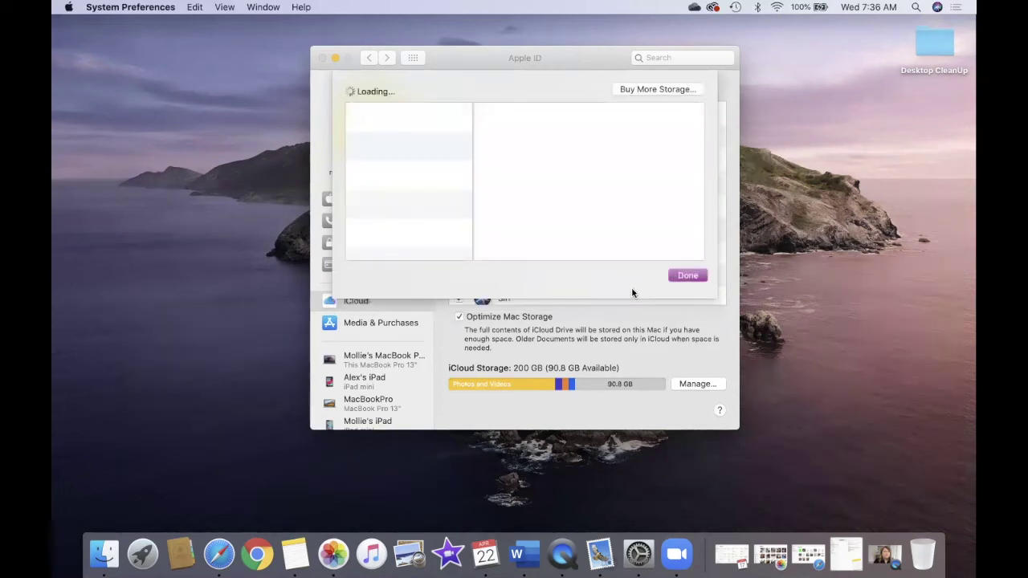
click(688, 276)
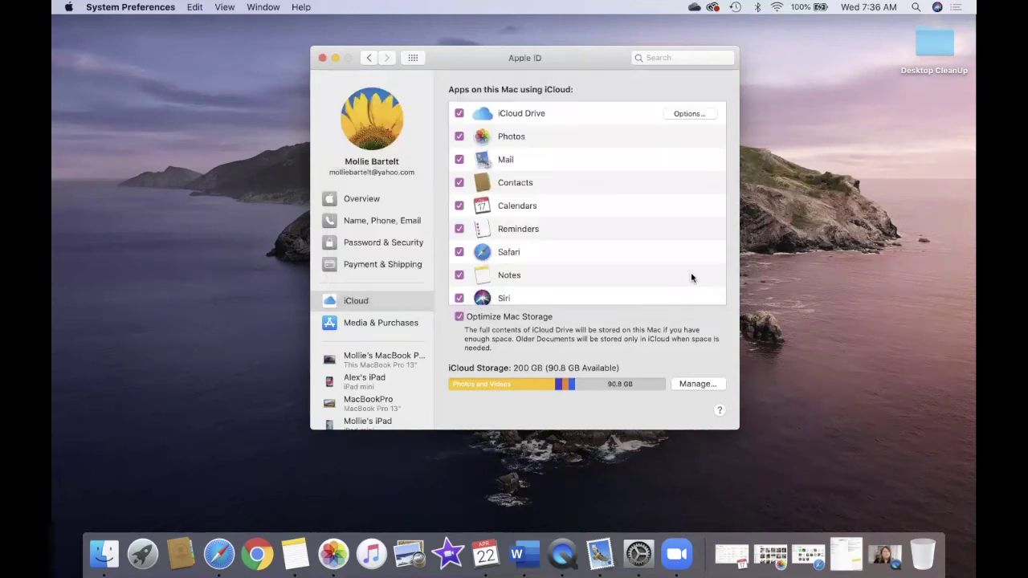
mouse_move(509, 383)
Step: Switch to Safari and open iCloud Drive from iCloud Photos
click(219, 560)
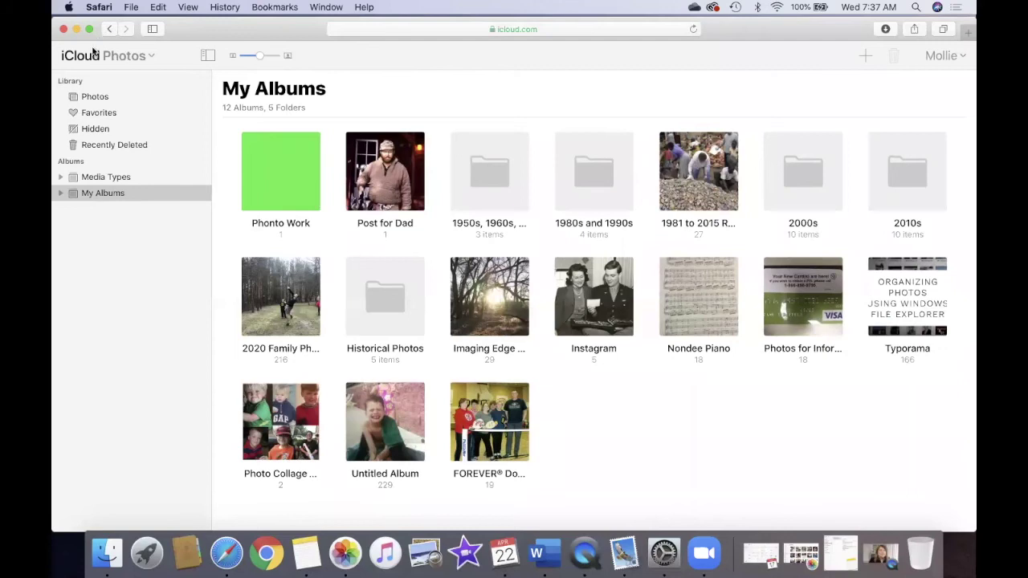
click(150, 58)
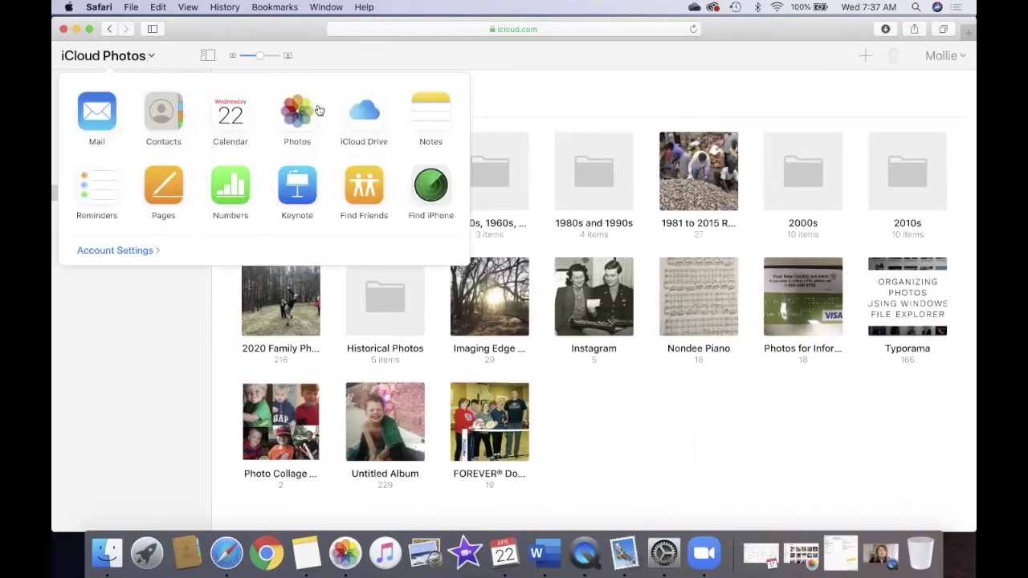
click(374, 116)
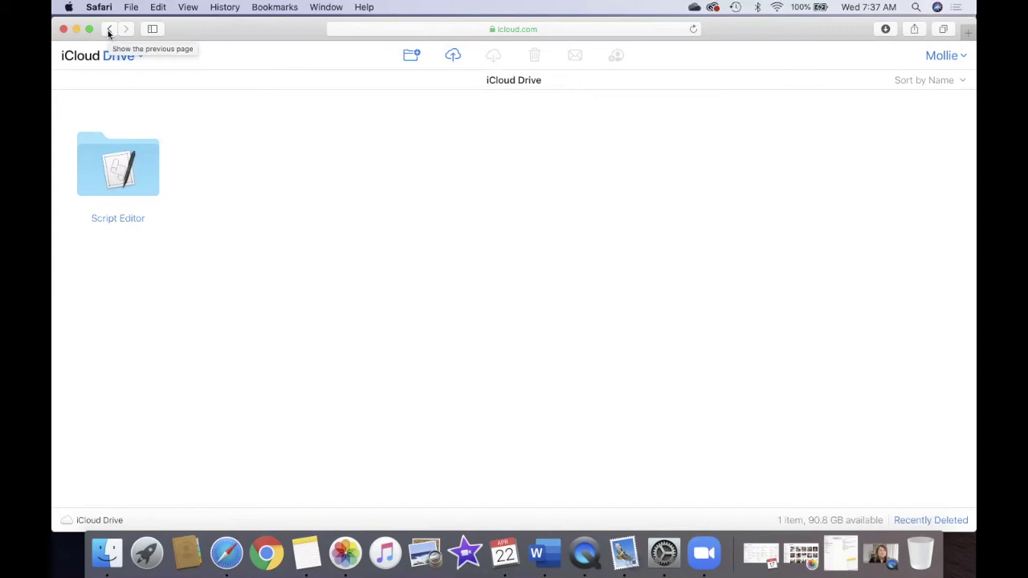
Step: Open a full-screen Finder window and enable iCloud Drive in its sidebar through the Finder preferences
click(107, 553)
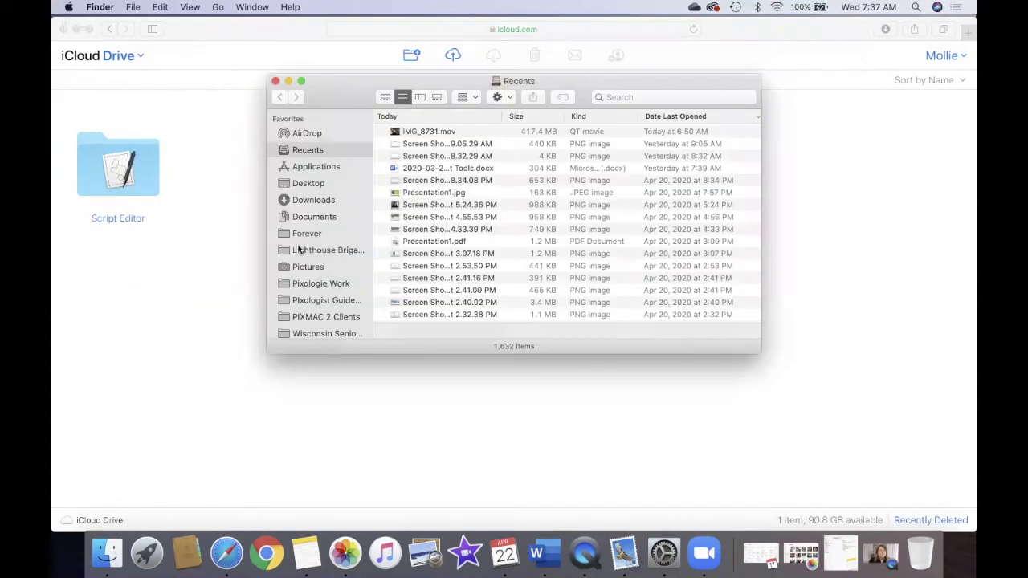
click(301, 80)
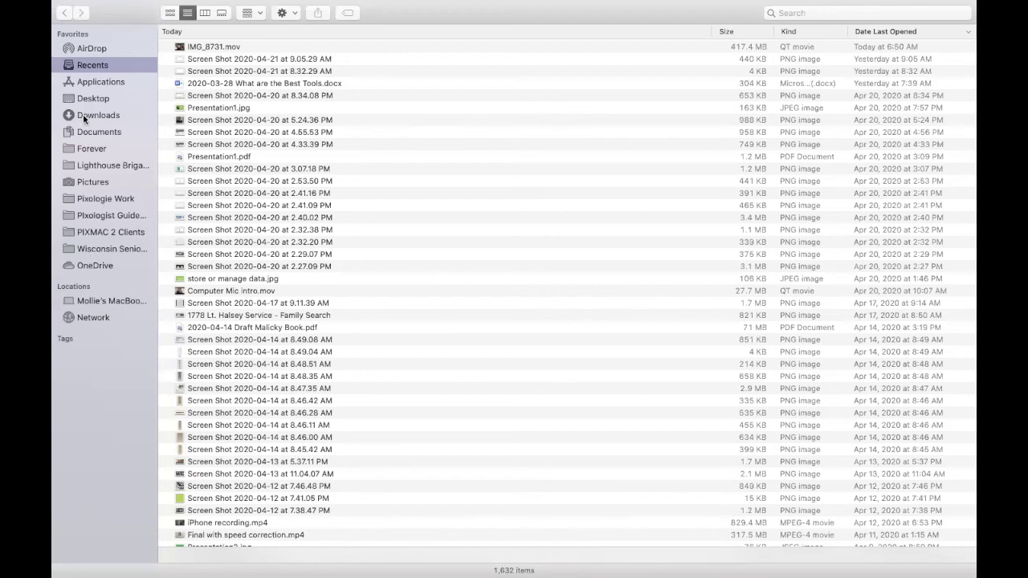
mouse_move(107, 7)
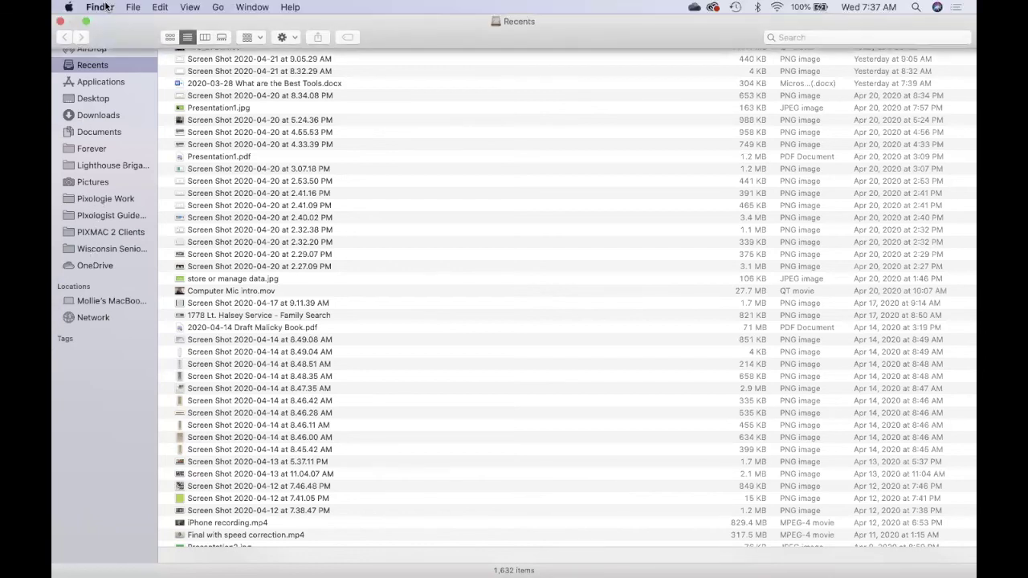
click(99, 8)
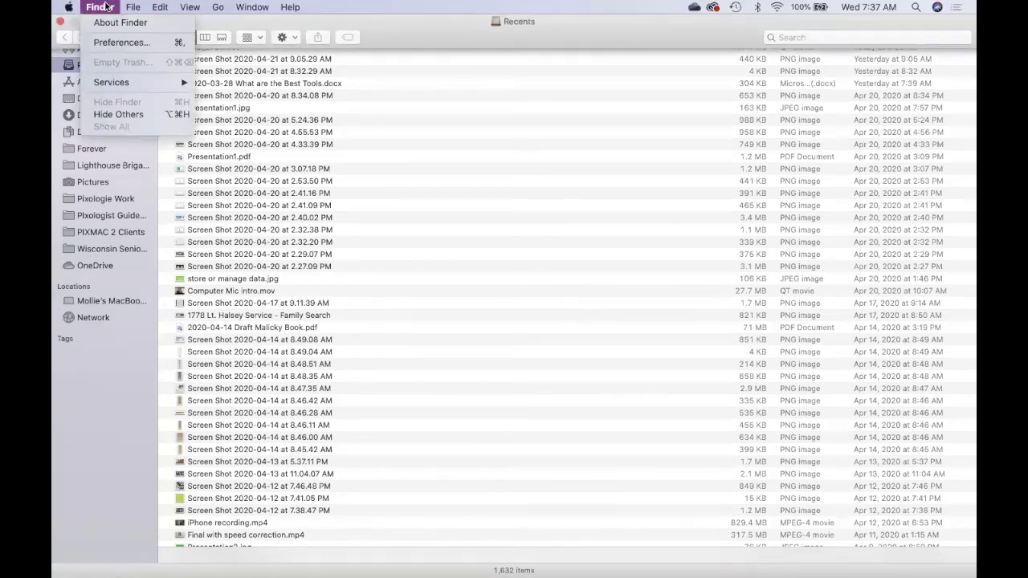
click(112, 43)
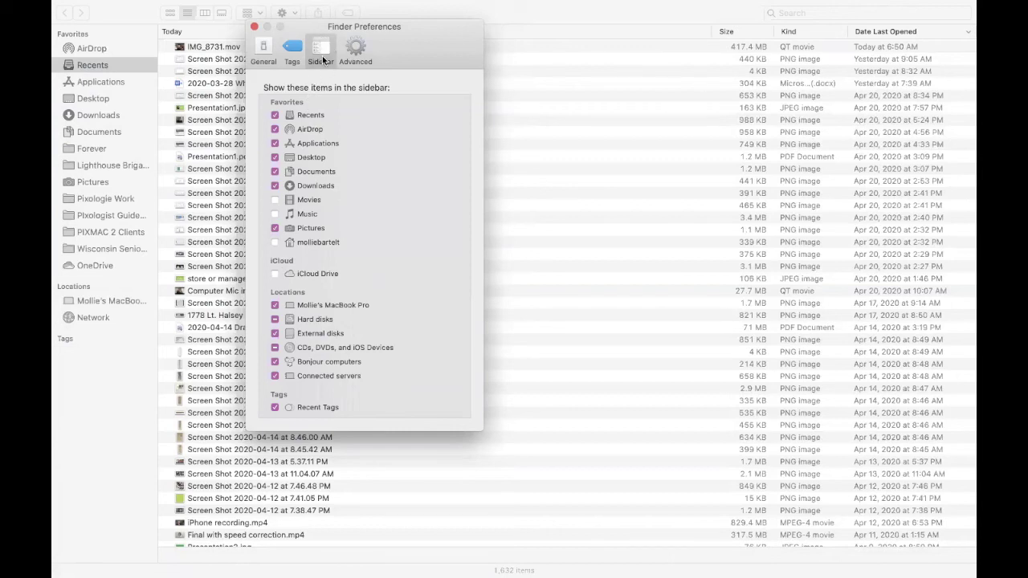
click(274, 274)
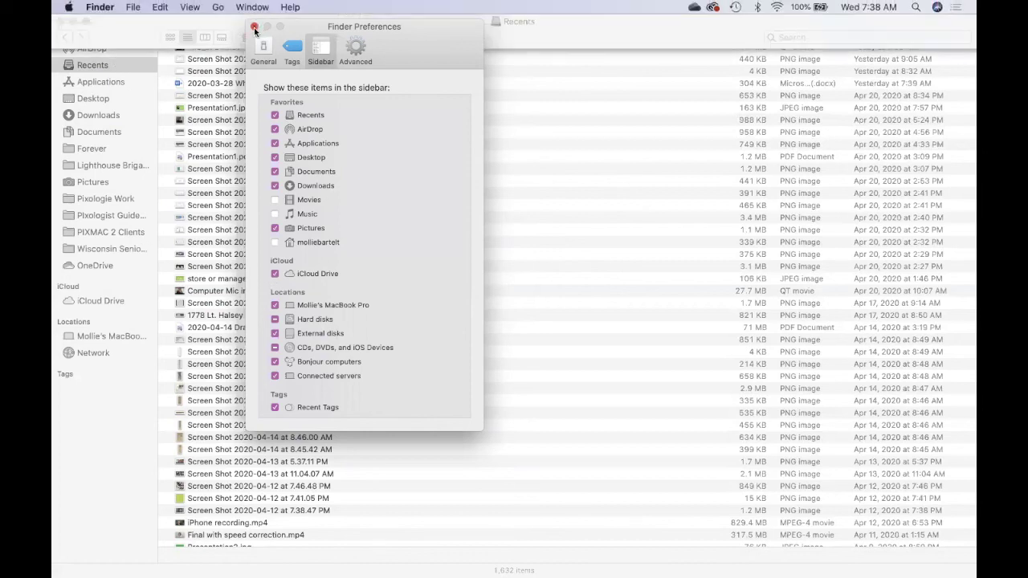
click(253, 29)
Step: View the contents of iCloud Drive in Finder, and move the Desktop CleanUp folder from the Desktop into iCloud Drive
click(103, 302)
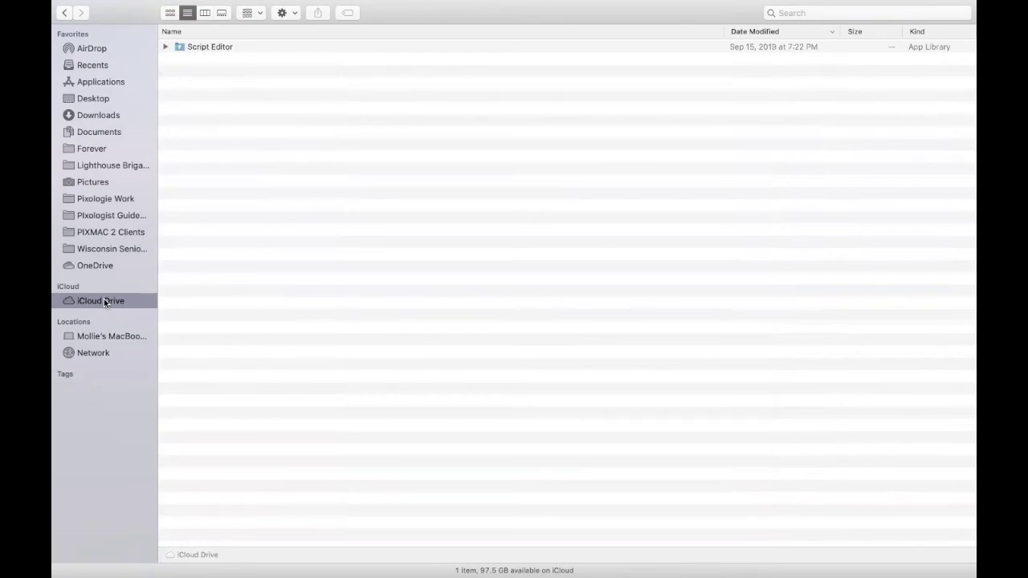
click(95, 97)
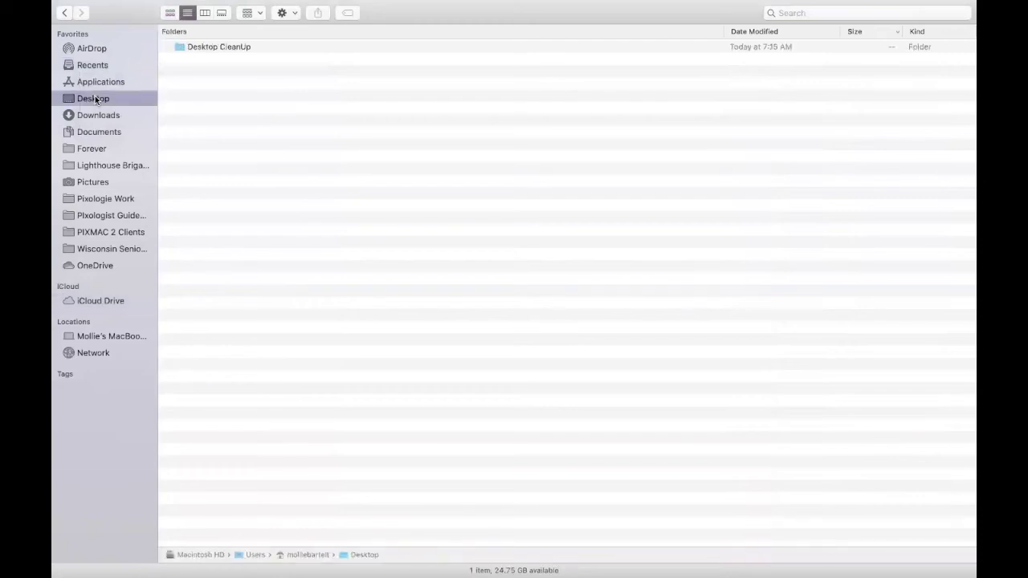
click(233, 48)
click(233, 46)
drag(297, 50, 126, 301)
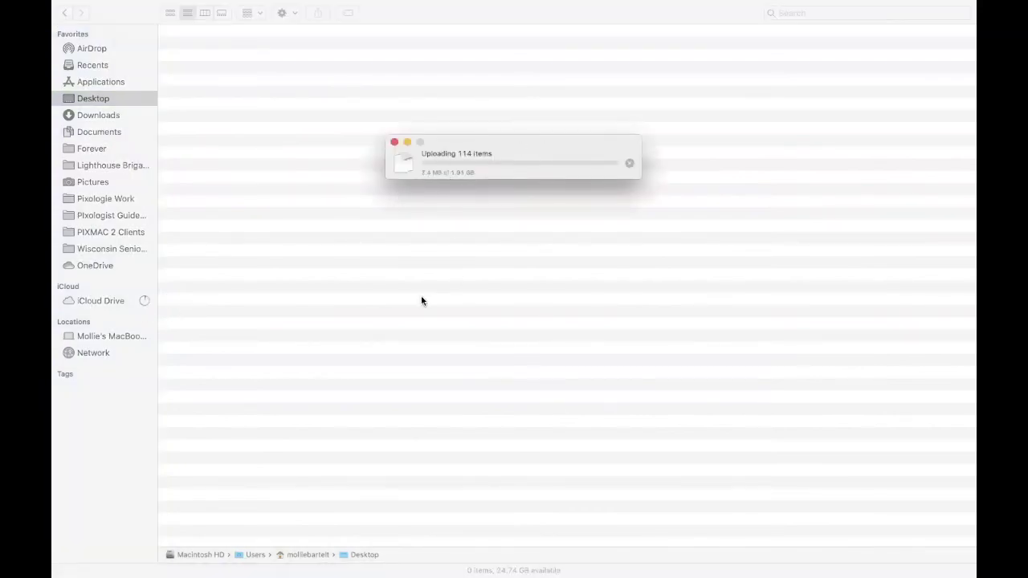
Step: Take Finder out of full screen and return to Safari to reload the iCloud page, moving the browser window back up
mouse_move(85, 7)
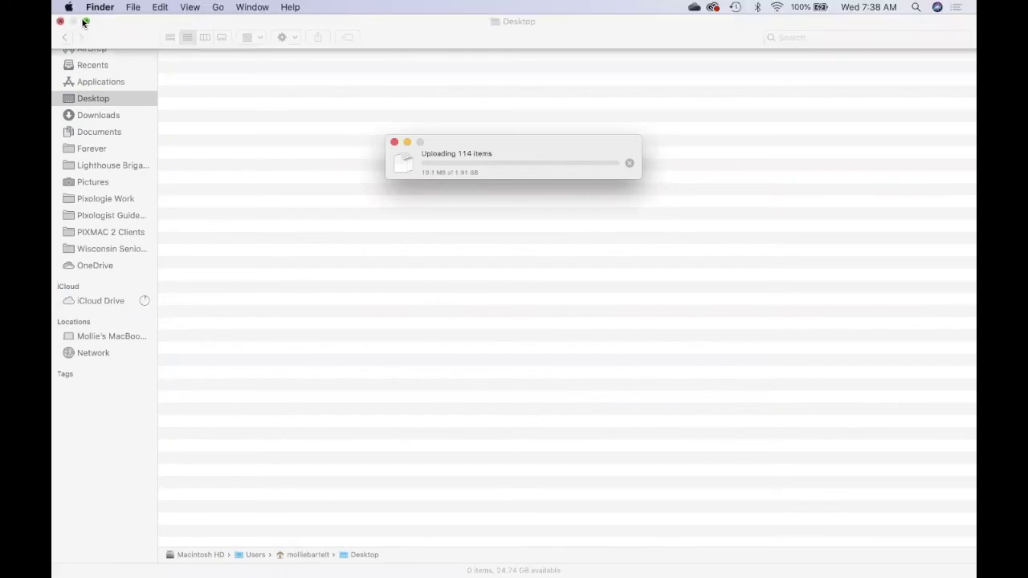
click(85, 22)
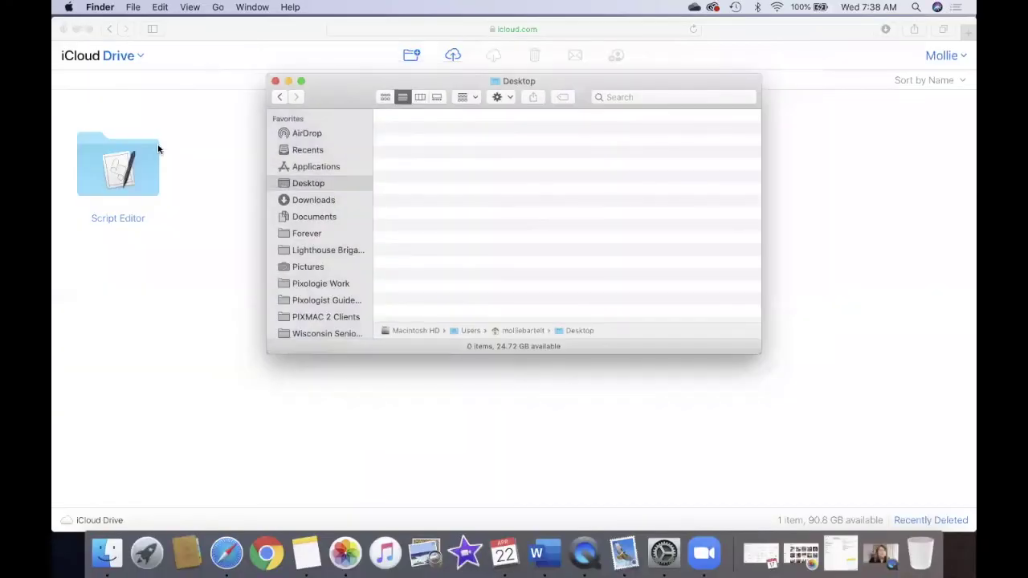
click(193, 233)
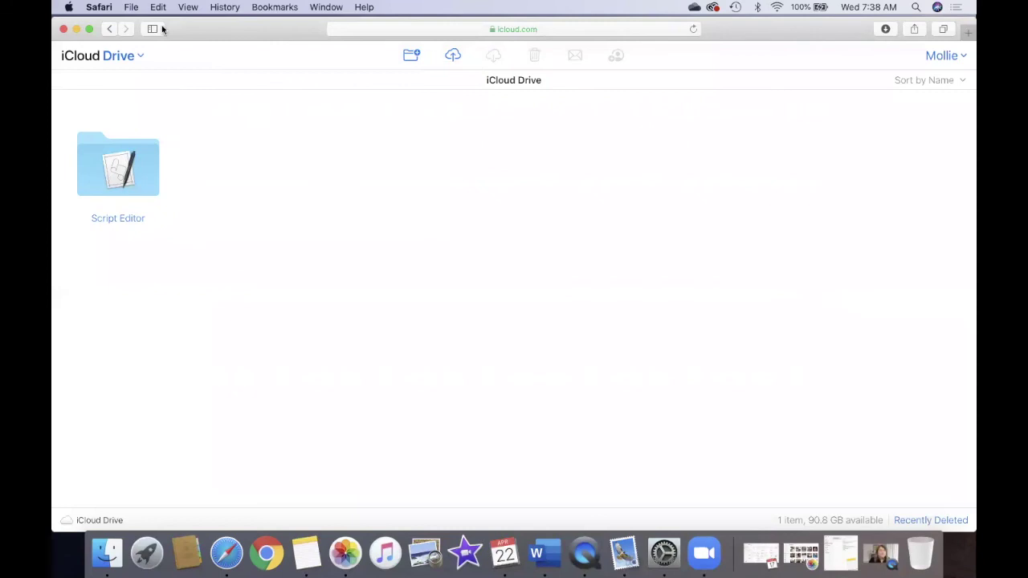
double_click(772, 37)
click(645, 78)
key(Return)
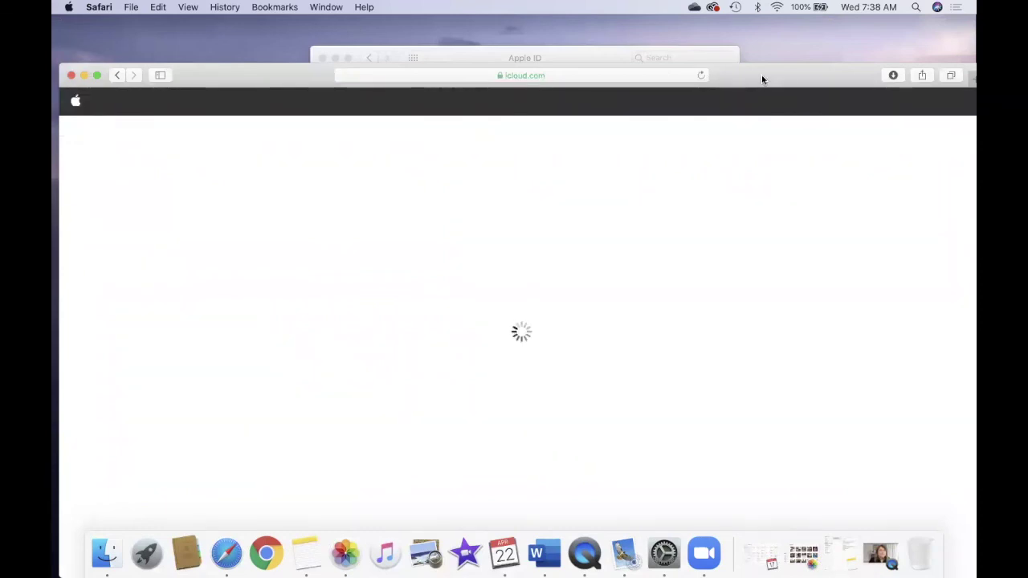
drag(763, 79, 762, 37)
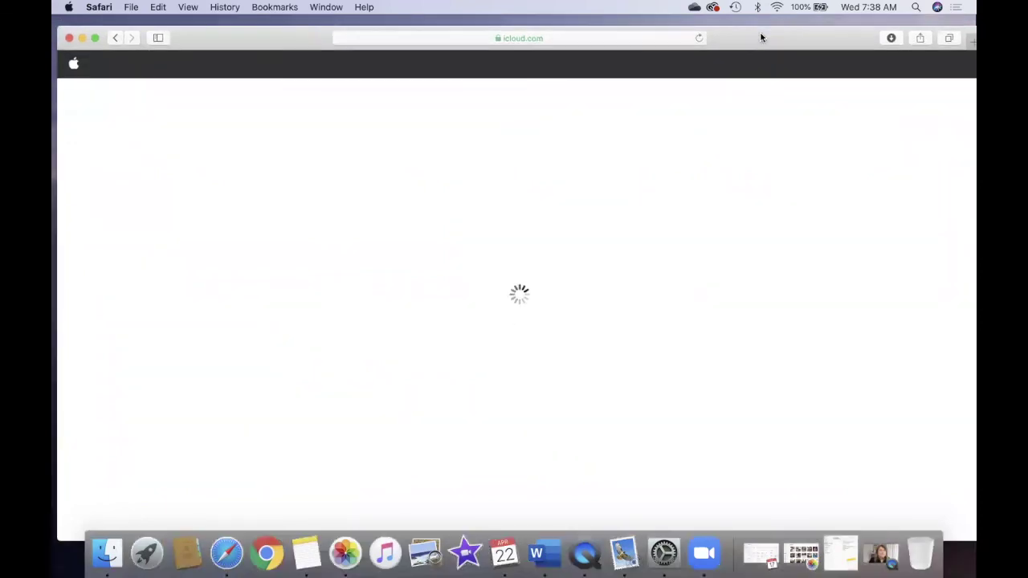